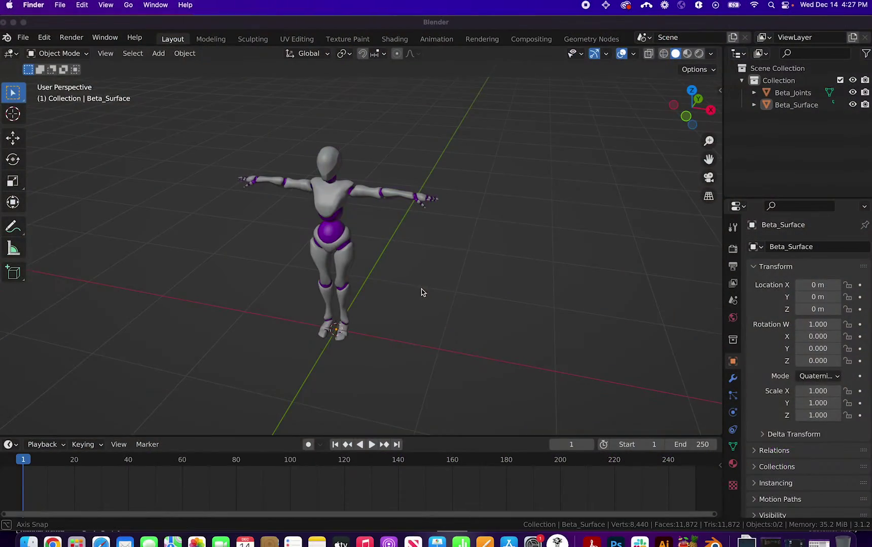
# Step: Box-select the robot's Beta_Joints and Beta_Surface and bring up the File > Export menu
pyautogui.moveTo(420, 292); pyautogui.dragTo(500, 176, button='middle')
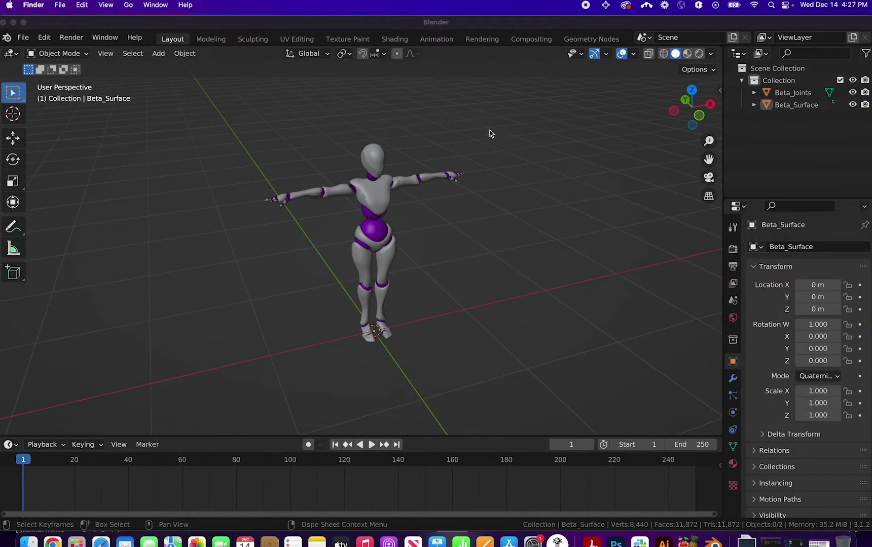
pyautogui.moveTo(490, 114); pyautogui.dragTo(267, 383)
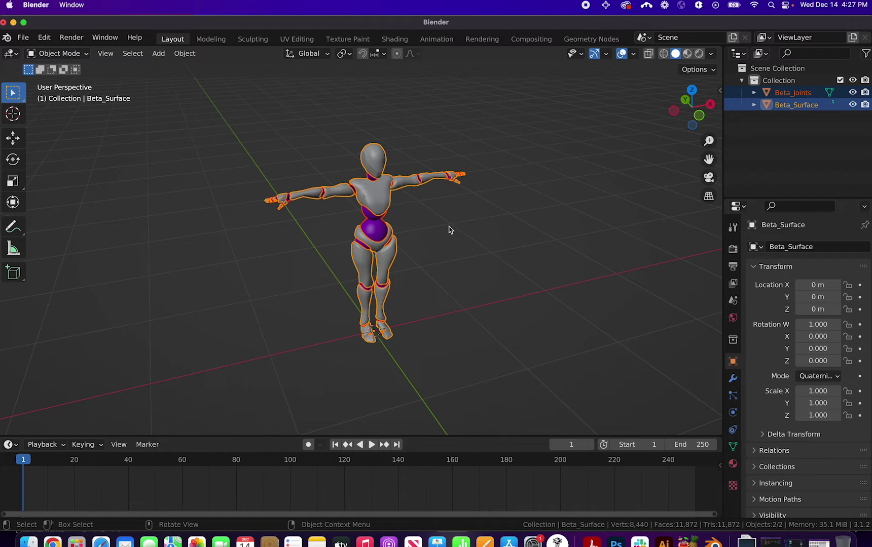
pyautogui.scroll(3, 449, 230)
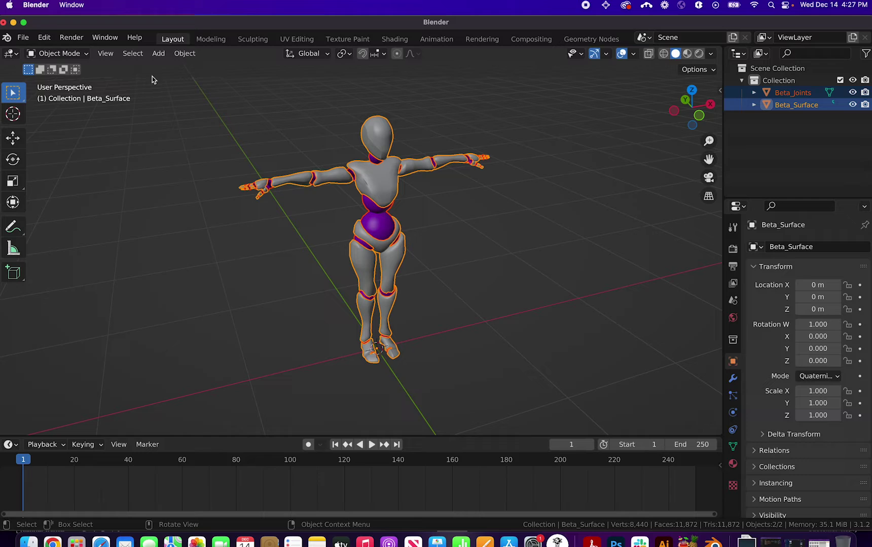
pyautogui.click(24, 38)
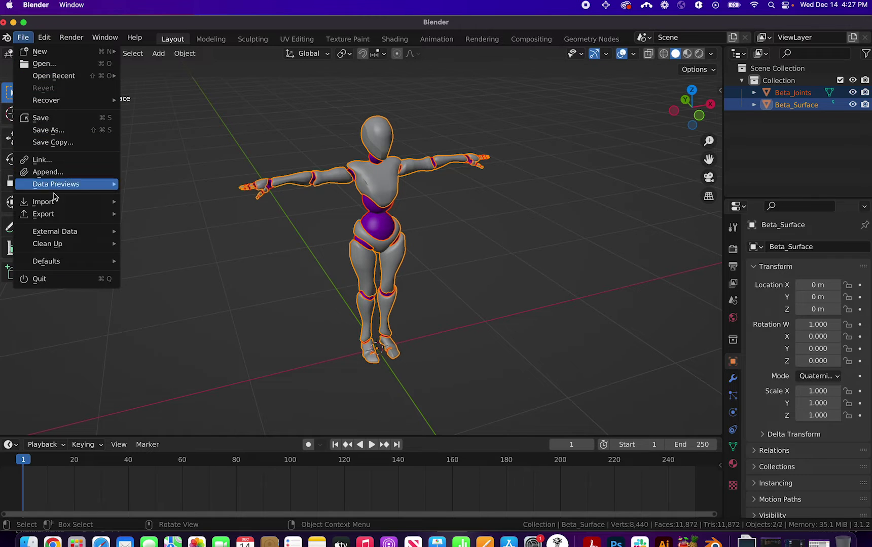
pyautogui.moveTo(53, 215)
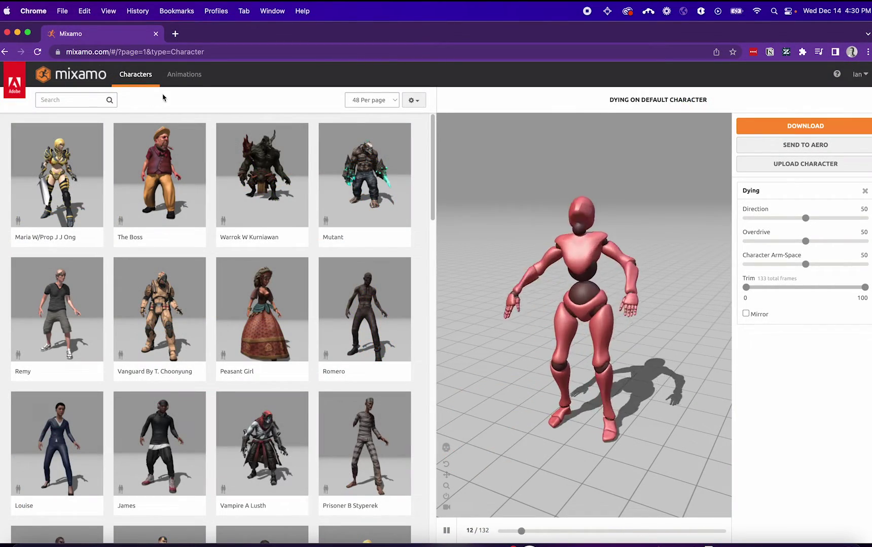
# Step: From Mixamo's Animations page, start Upload Character and drop robot.fbx from Finder into the upload area
pyautogui.click(179, 76)
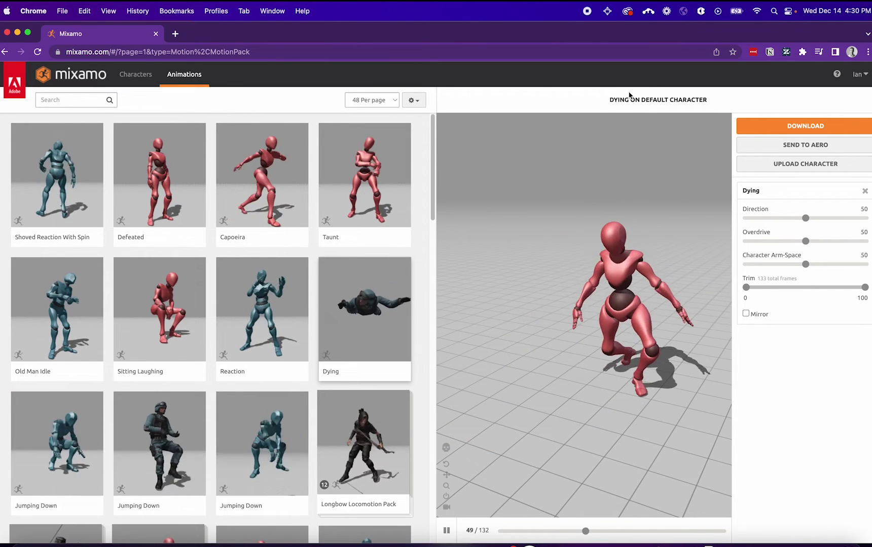
pyautogui.click(804, 167)
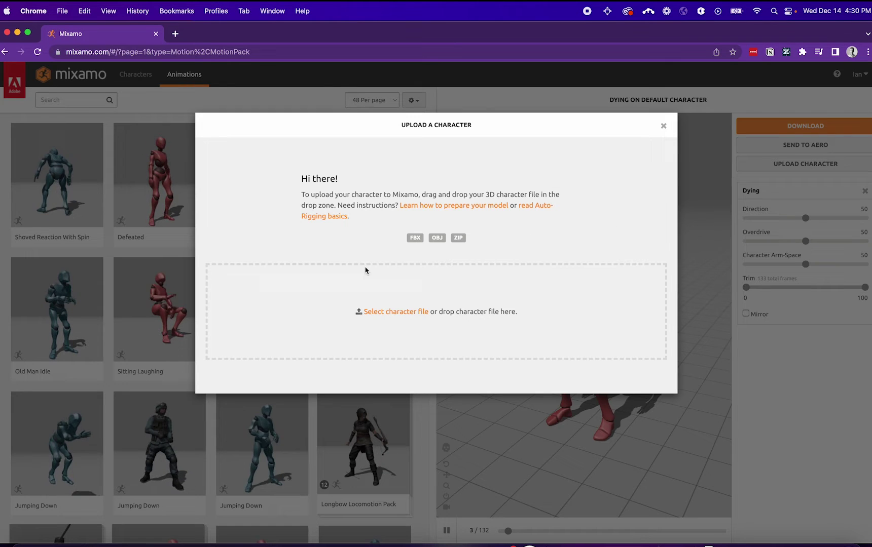
pyautogui.click(24, 543)
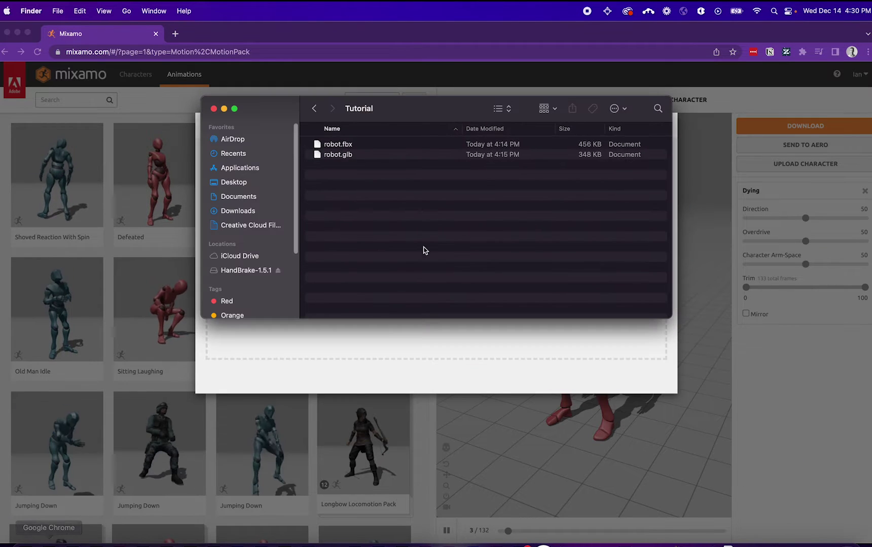
pyautogui.moveTo(395, 121); pyautogui.dragTo(659, 84)
pyautogui.moveTo(418, 209); pyautogui.dragTo(388, 301)
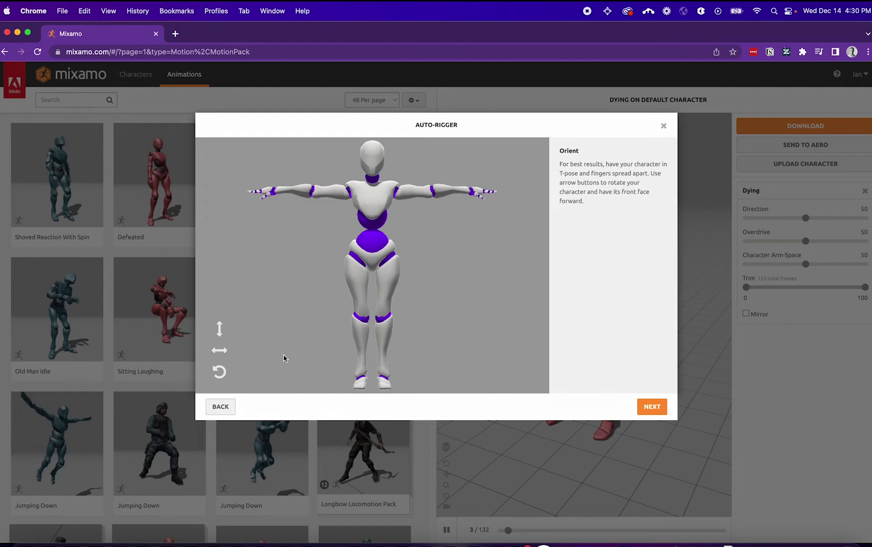
# Step: Place the chin, wrist, elbow, knee and groin markers on the robot, then run and accept auto-rigging
pyautogui.click(642, 406)
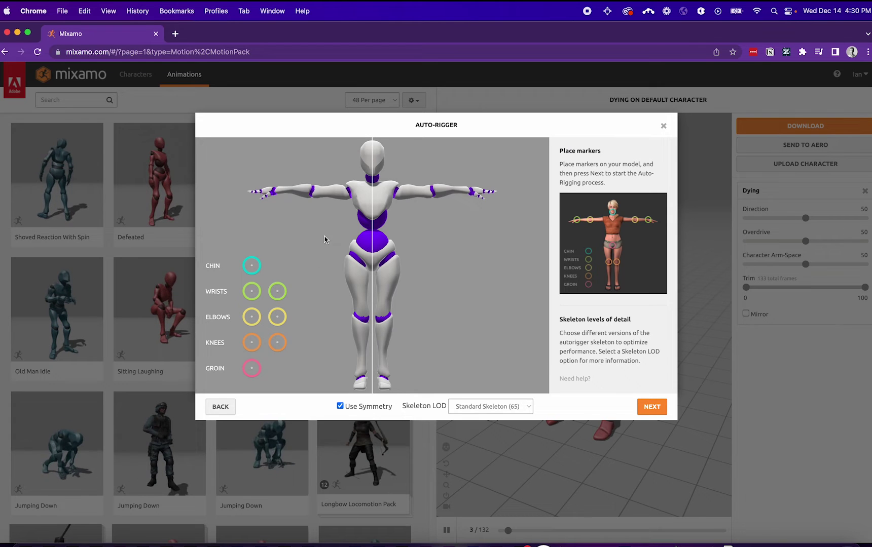
pyautogui.moveTo(255, 268); pyautogui.dragTo(374, 178)
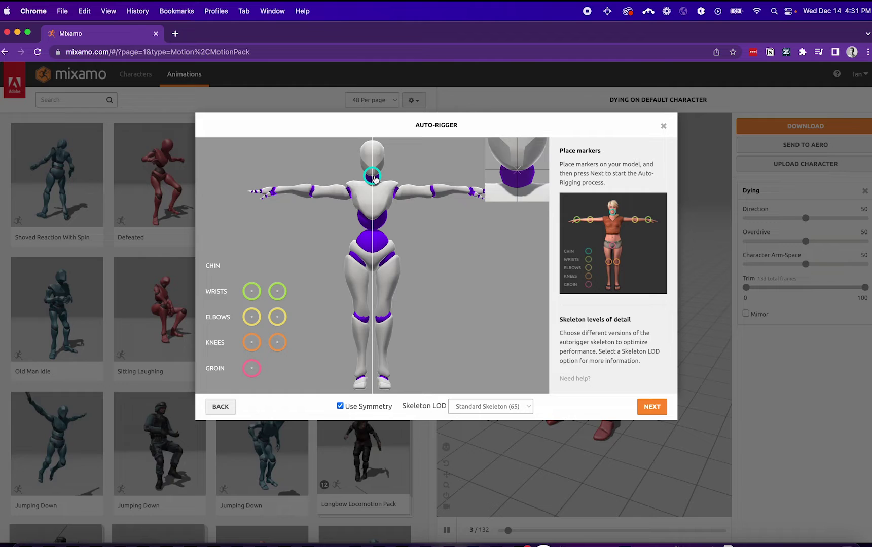
pyautogui.moveTo(251, 293); pyautogui.dragTo(274, 193)
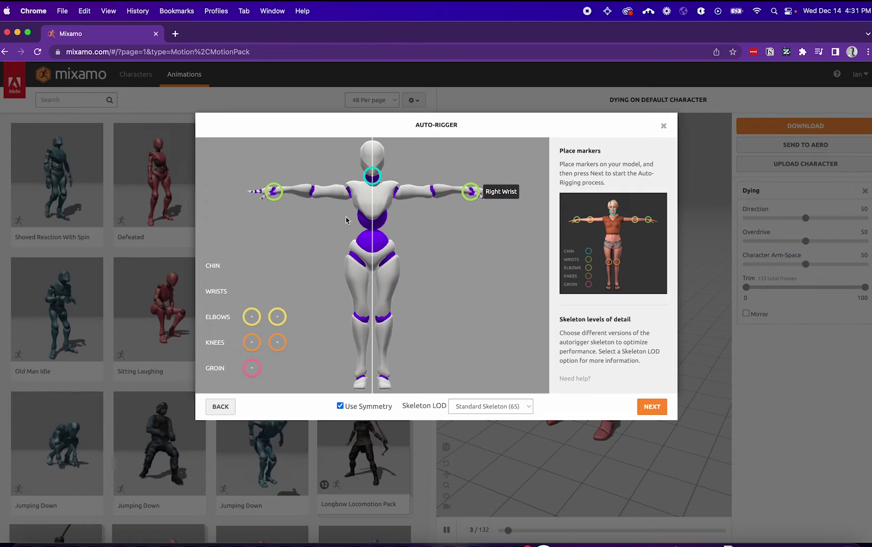
pyautogui.moveTo(250, 318)
pyautogui.mouseDown()
pyautogui.moveTo(289, 214)
pyautogui.moveTo(312, 194)
pyautogui.mouseUp()
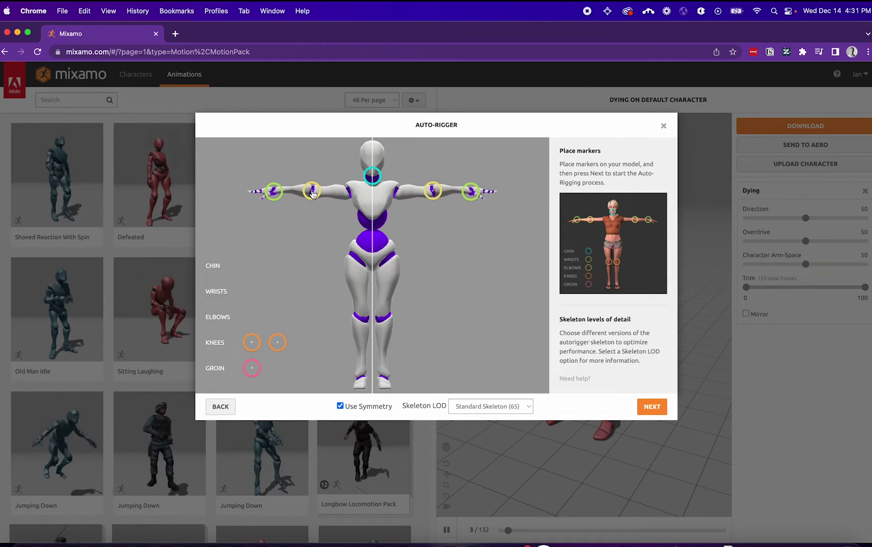
pyautogui.moveTo(243, 347); pyautogui.dragTo(248, 344)
pyautogui.moveTo(343, 328); pyautogui.dragTo(361, 321)
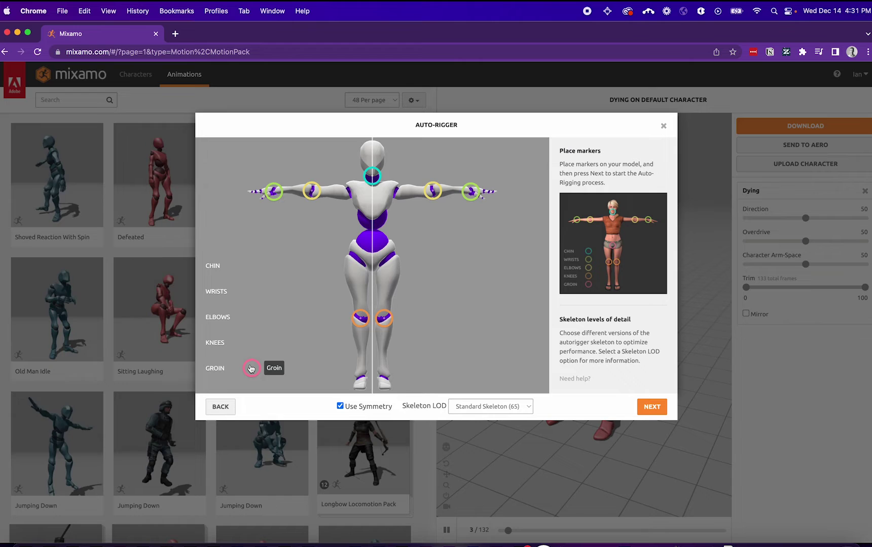
pyautogui.moveTo(251, 368); pyautogui.dragTo(372, 270)
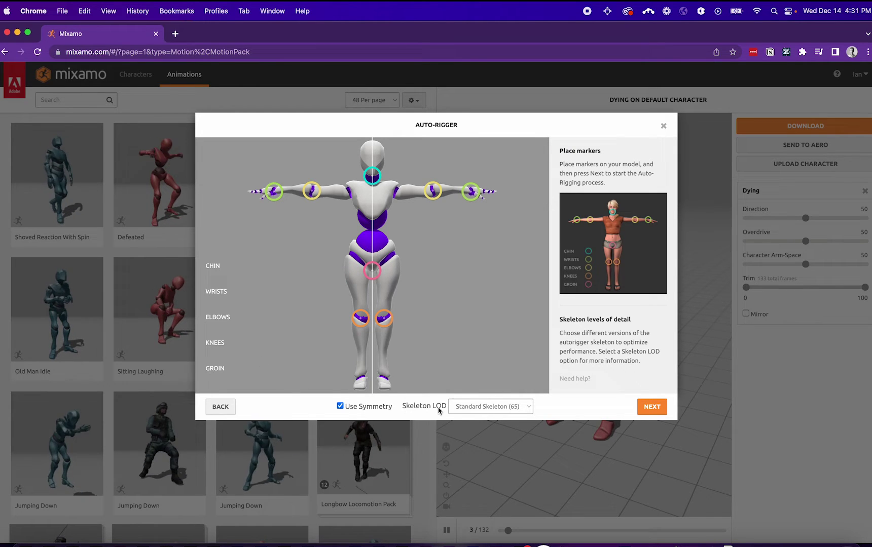
pyautogui.click(651, 407)
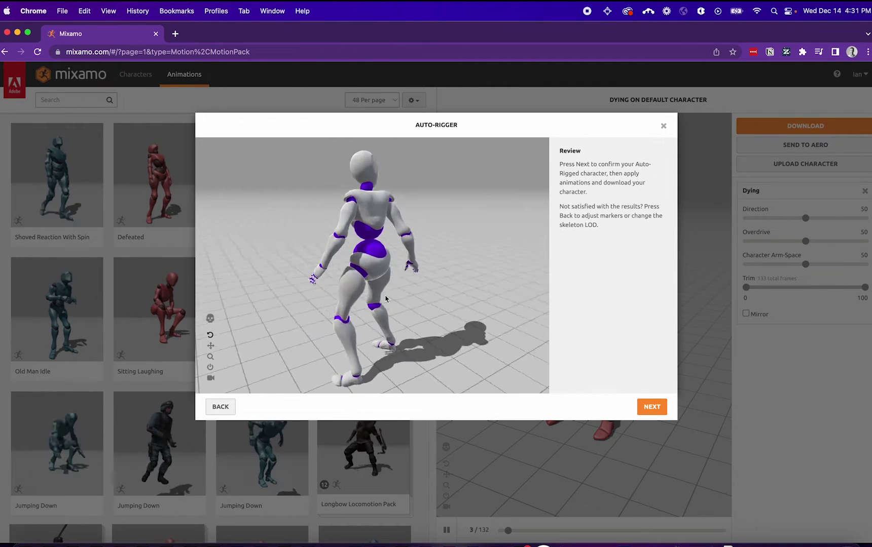
pyautogui.click(652, 408)
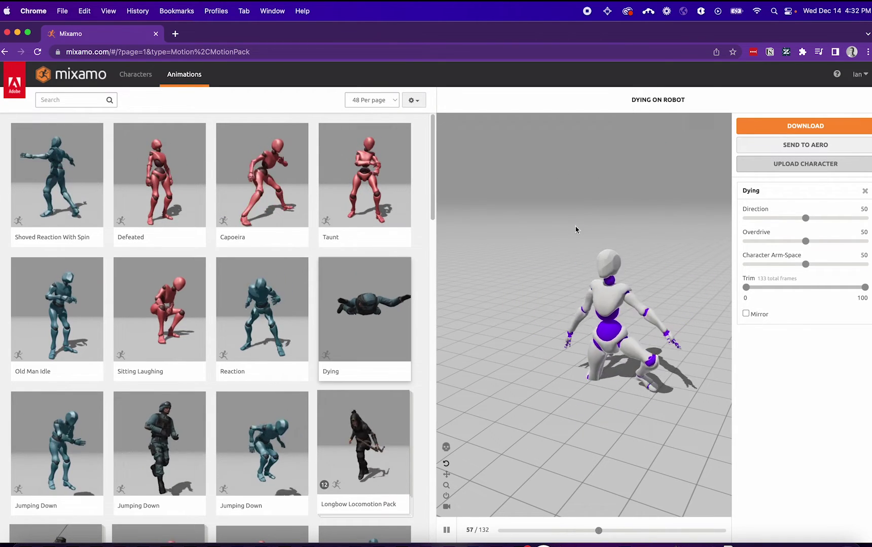
# Step: Preview the Capoeira, Old Man Idle and Rumba Dancing animations on the robot
pyautogui.click(262, 176)
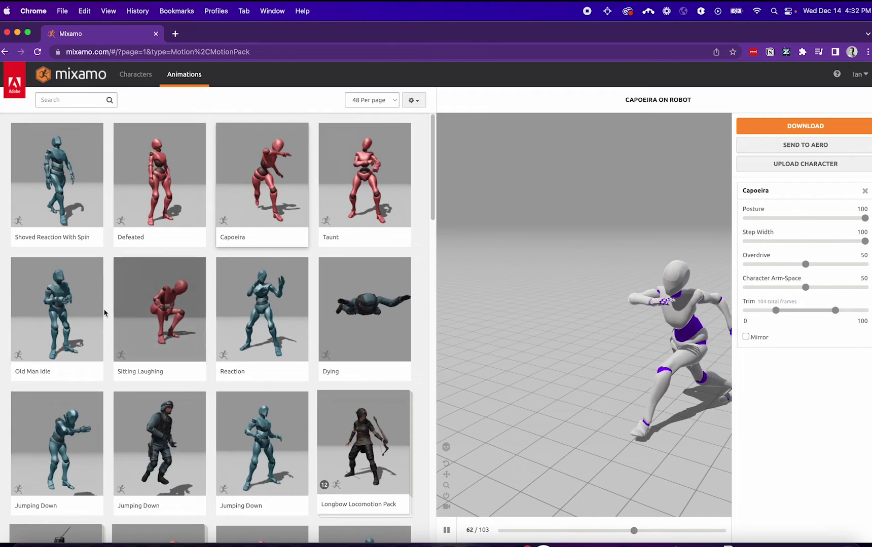
pyautogui.click(83, 318)
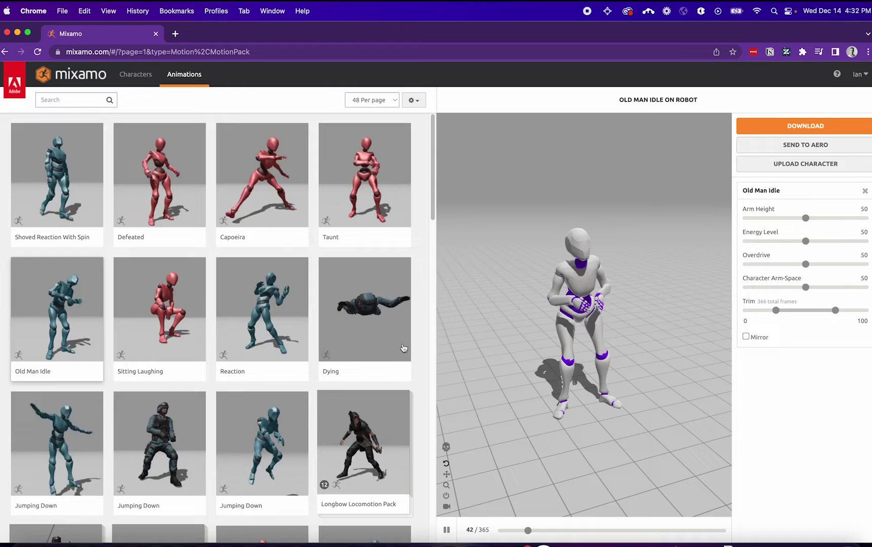
pyautogui.scroll(-3, 338, 331)
pyautogui.scroll(-10, 338, 331)
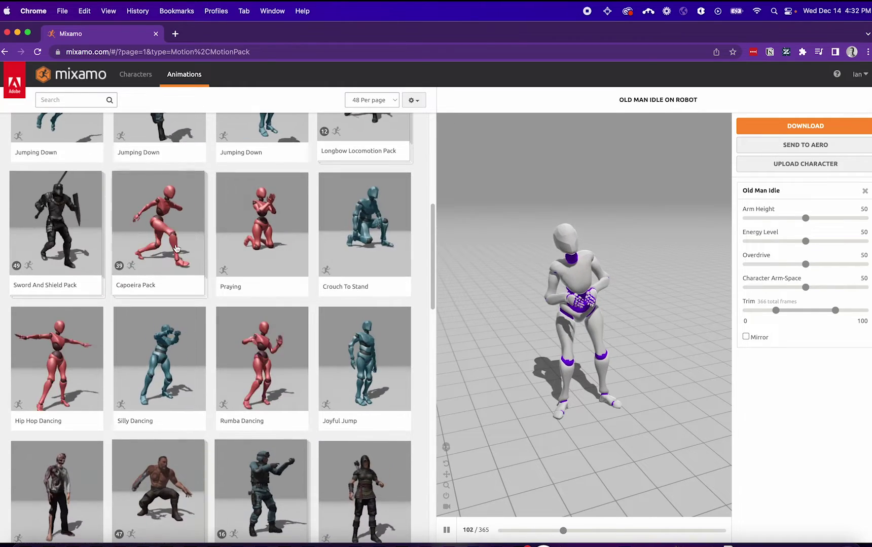
pyautogui.scroll(-1, 192, 294)
pyautogui.click(258, 346)
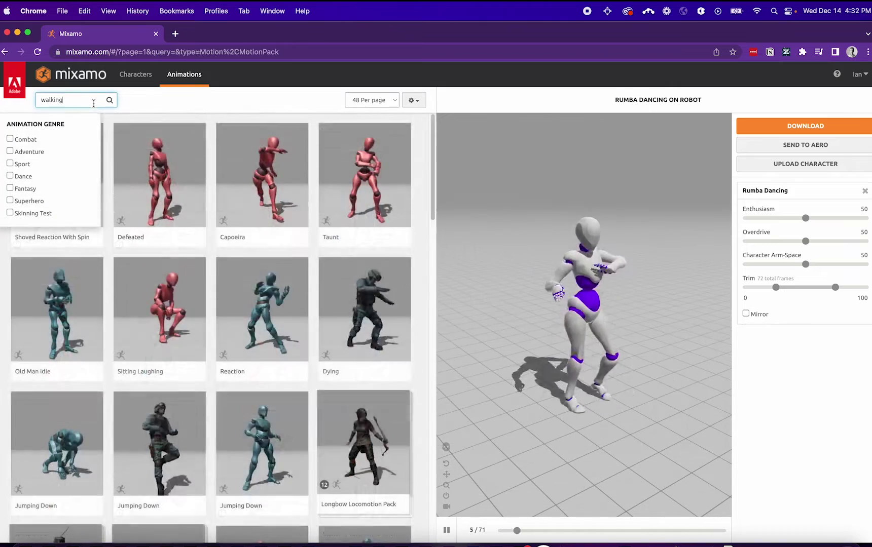
# Step: Search for 'walking', apply the Walking animation to the robot, and enable In Place
pyautogui.press('Return')
pyautogui.click(171, 142)
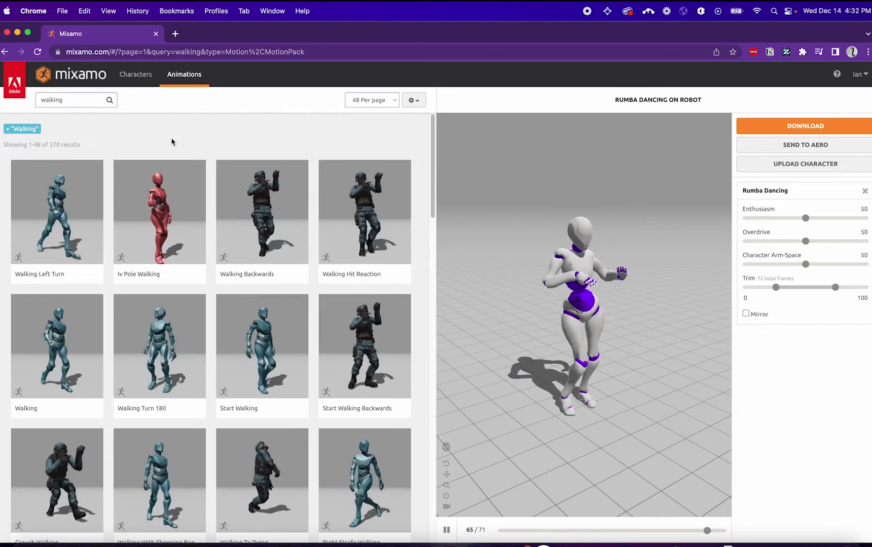
pyautogui.scroll(-5, 109, 212)
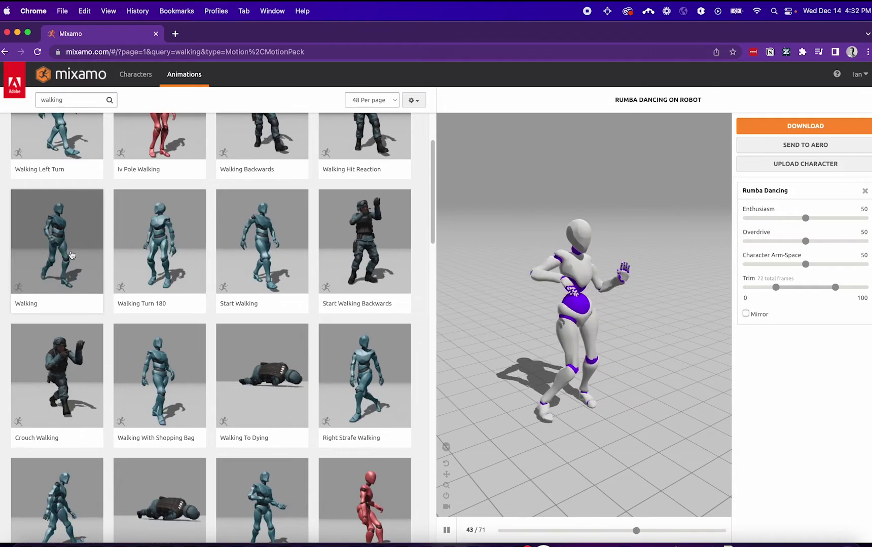
pyautogui.click(101, 256)
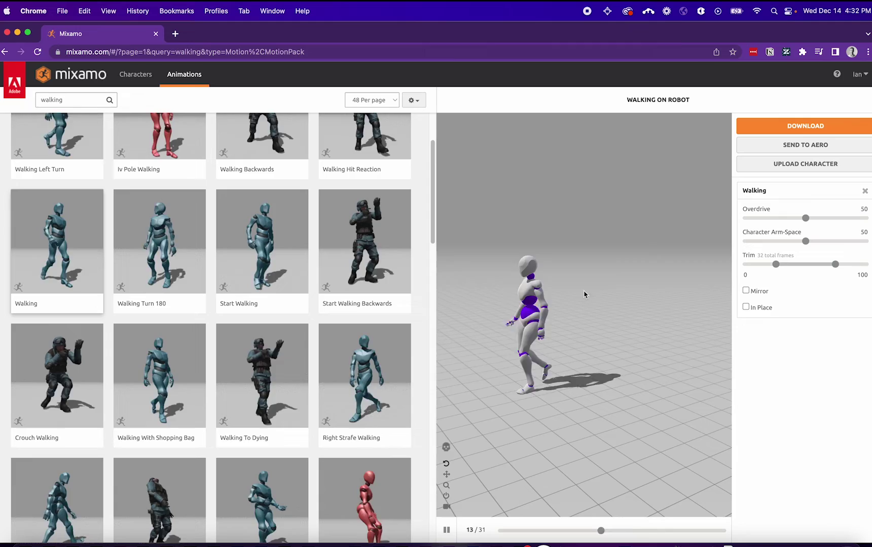
pyautogui.click(746, 306)
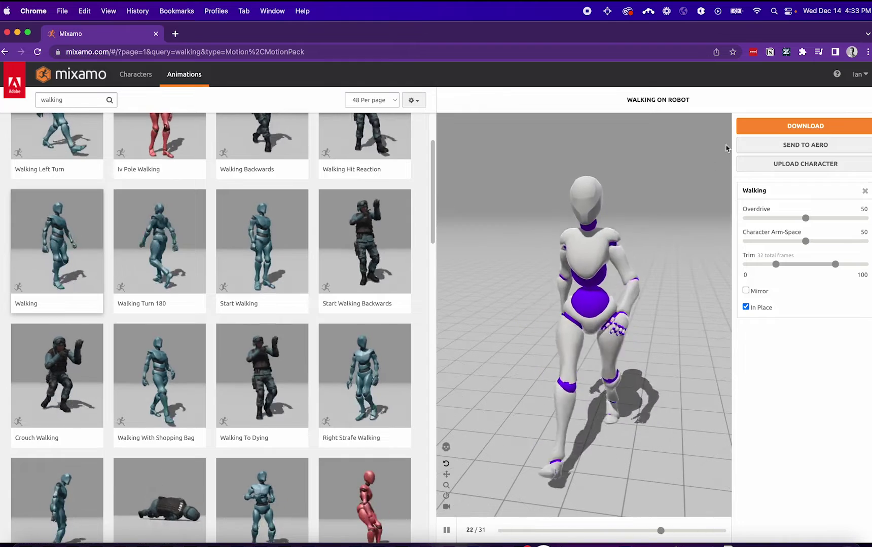
# Step: Save the in-place walk as Walking.fbx: FBX Binary, With Skin, 24 frames per second
pyautogui.click(794, 128)
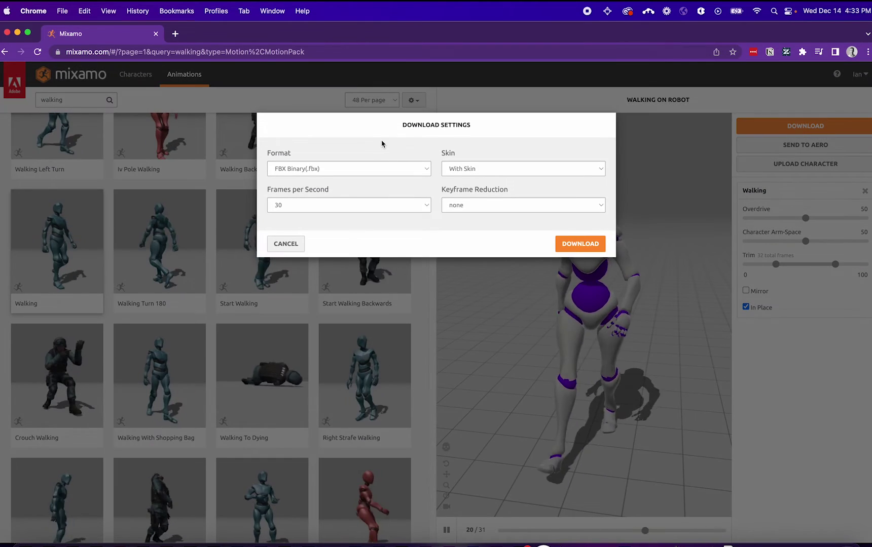
pyautogui.click(370, 168)
pyautogui.click(316, 170)
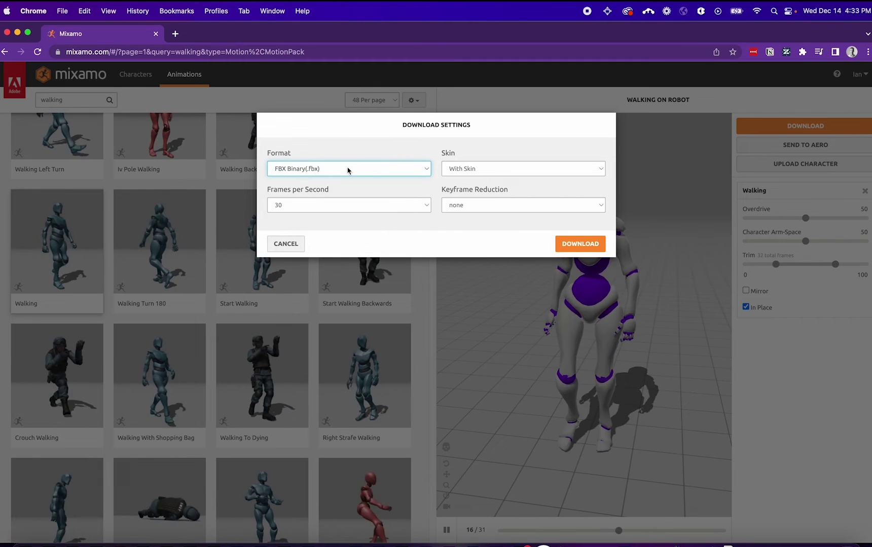
pyautogui.click(510, 169)
pyautogui.click(507, 174)
pyautogui.click(345, 205)
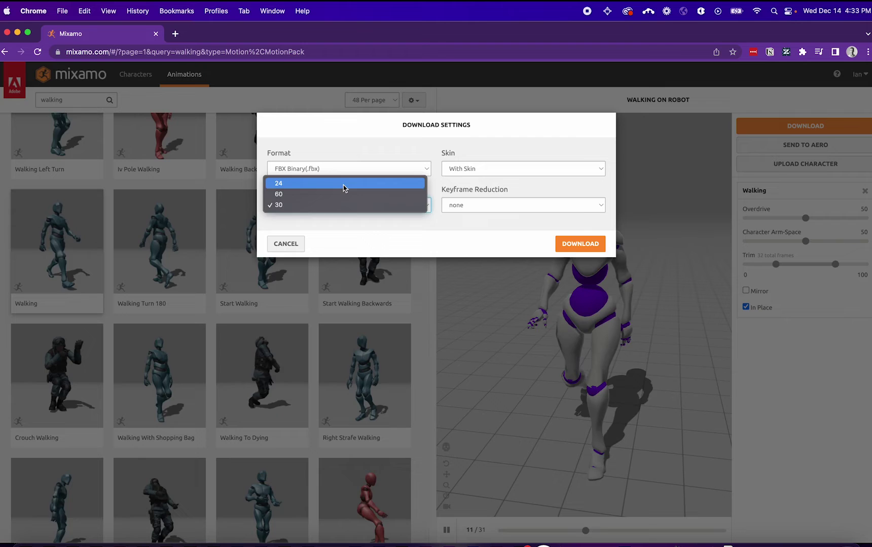
pyautogui.click(344, 185)
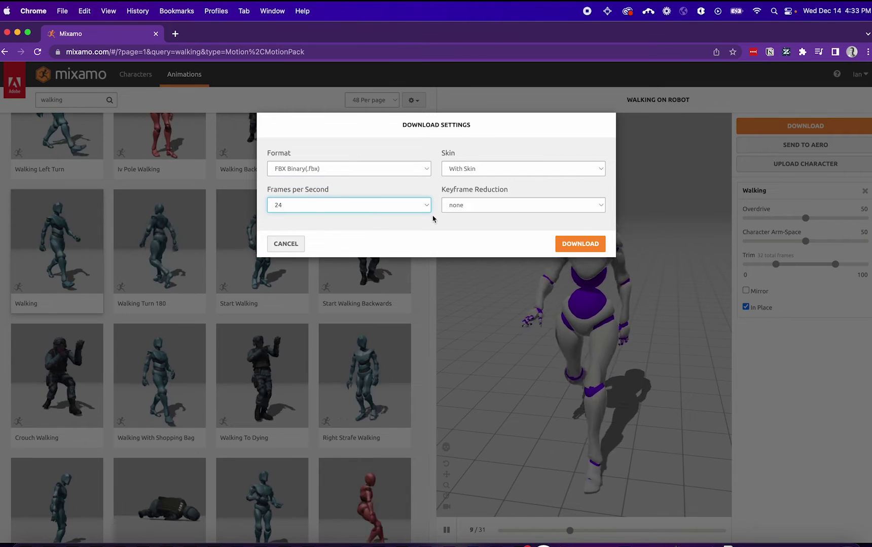
pyautogui.click(580, 244)
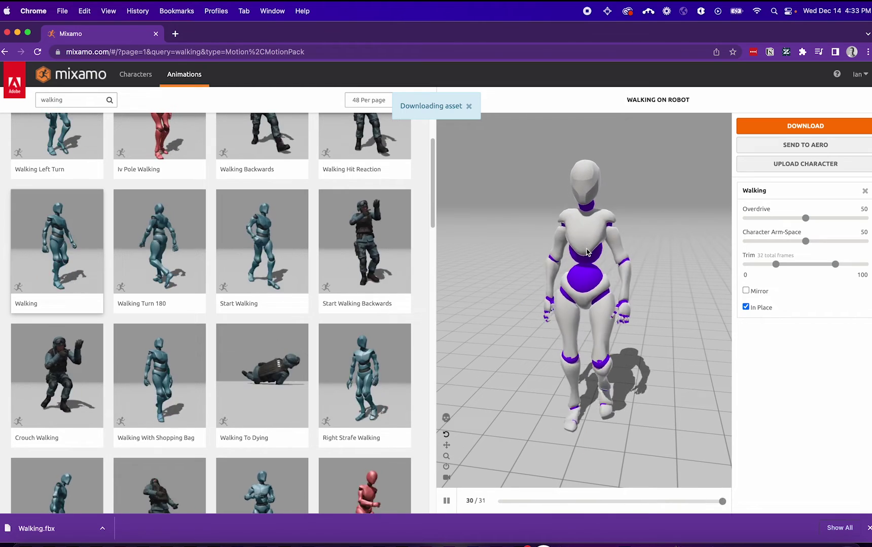
# Step: Search the animation library for 'idle' and scroll through the results
pyautogui.scroll(4, 137, 270)
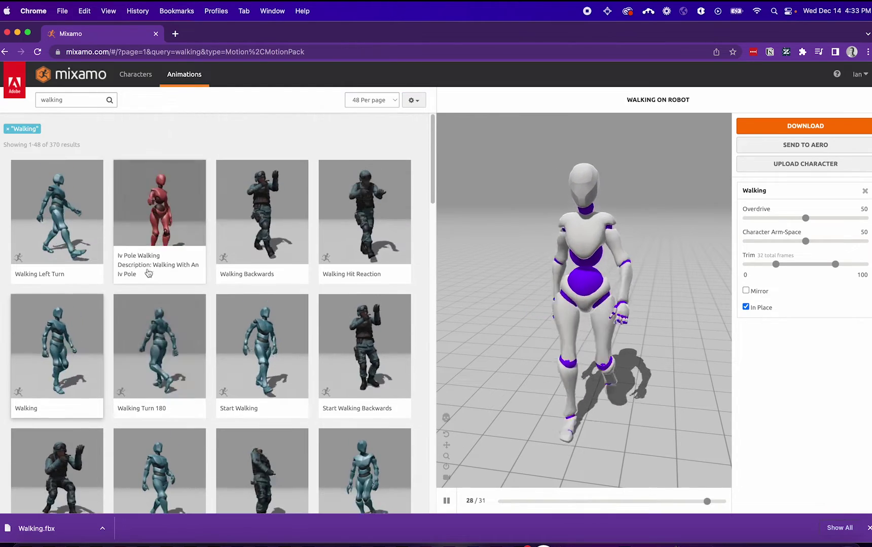
pyautogui.click(80, 100)
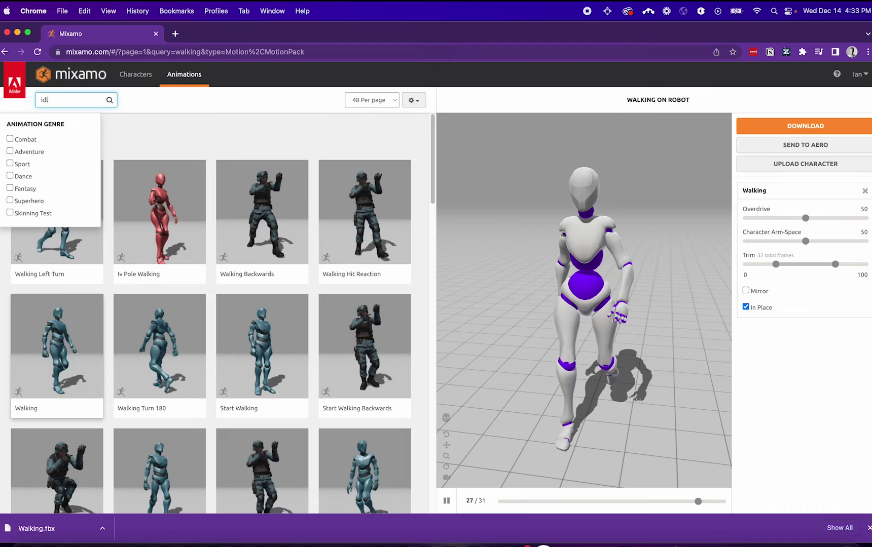
pyautogui.press('Return')
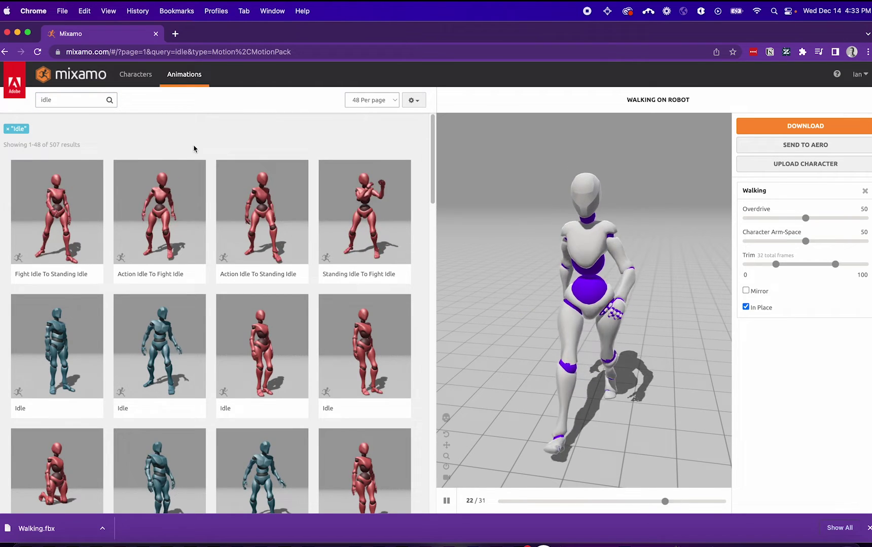
pyautogui.scroll(-3, 213, 244)
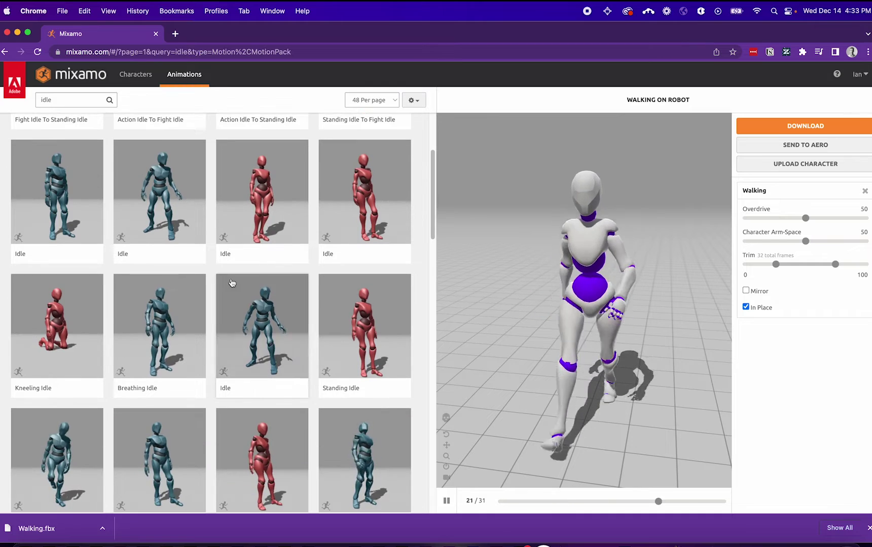
pyautogui.scroll(-3, 232, 283)
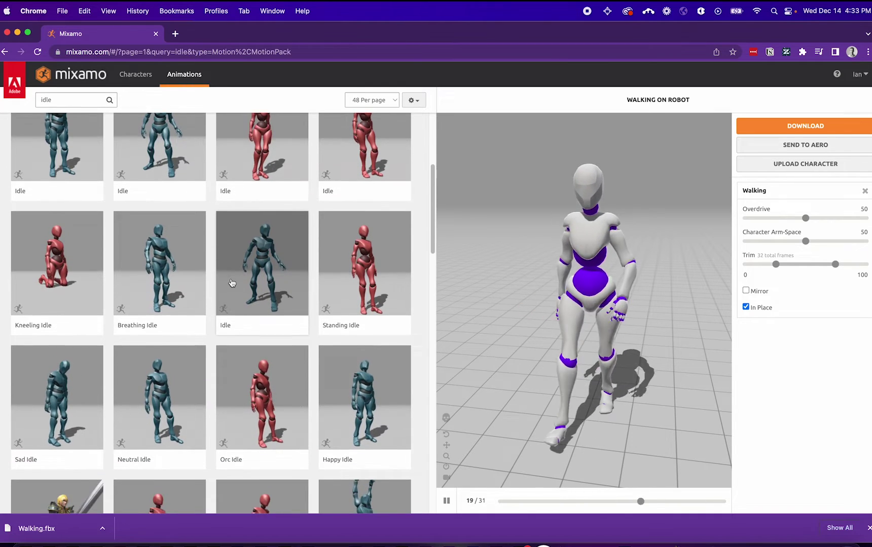
pyautogui.scroll(-3, 232, 283)
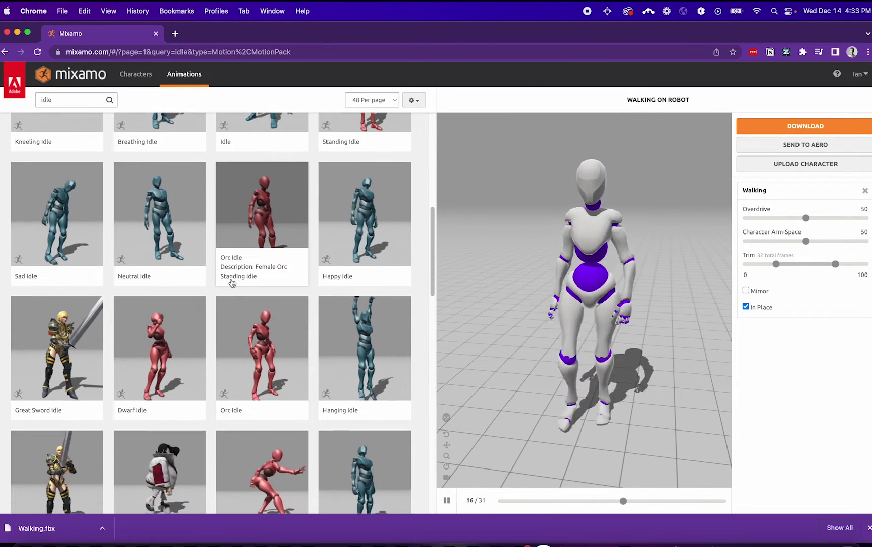
# Step: Apply Happy Idle to the robot and download it as Happy Idle.fbx at 24 fps
pyautogui.click(366, 199)
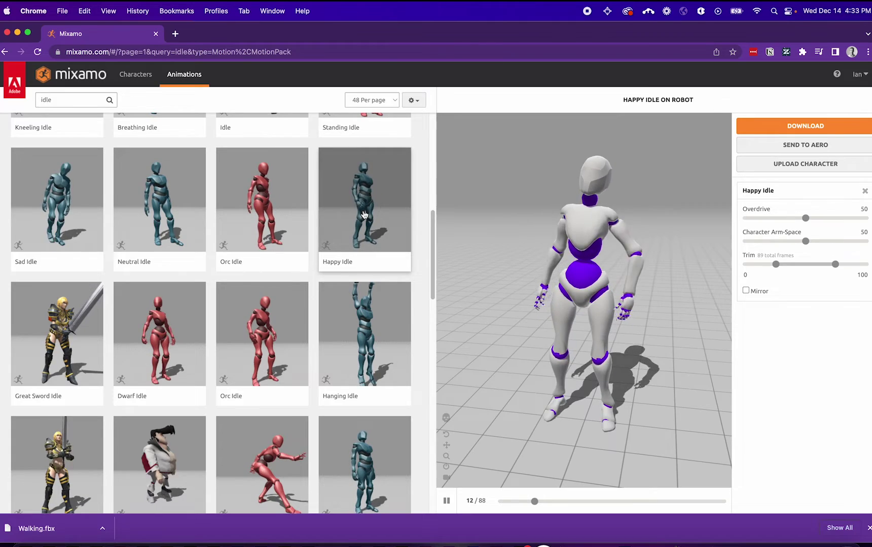
pyautogui.moveTo(563, 291)
pyautogui.mouseDown()
pyautogui.moveTo(597, 290)
pyautogui.moveTo(555, 292)
pyautogui.mouseUp()
pyautogui.click(772, 125)
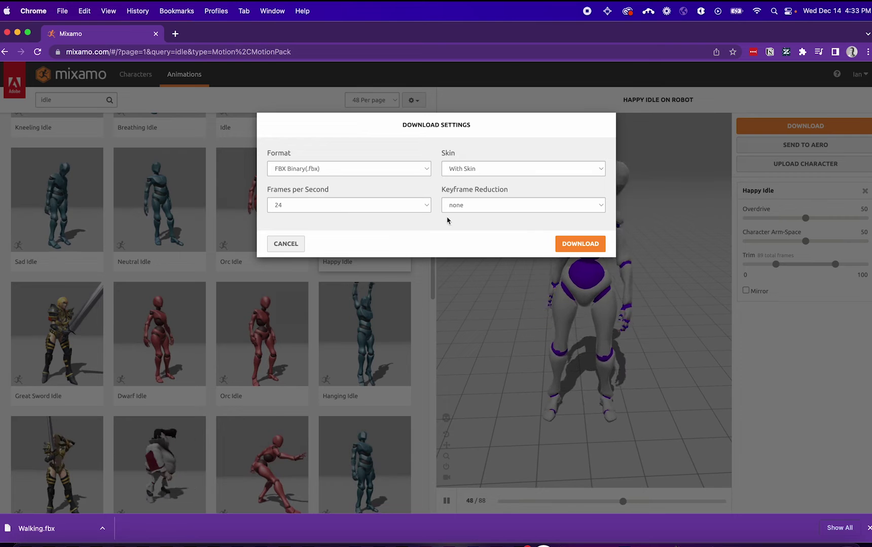
pyautogui.click(558, 247)
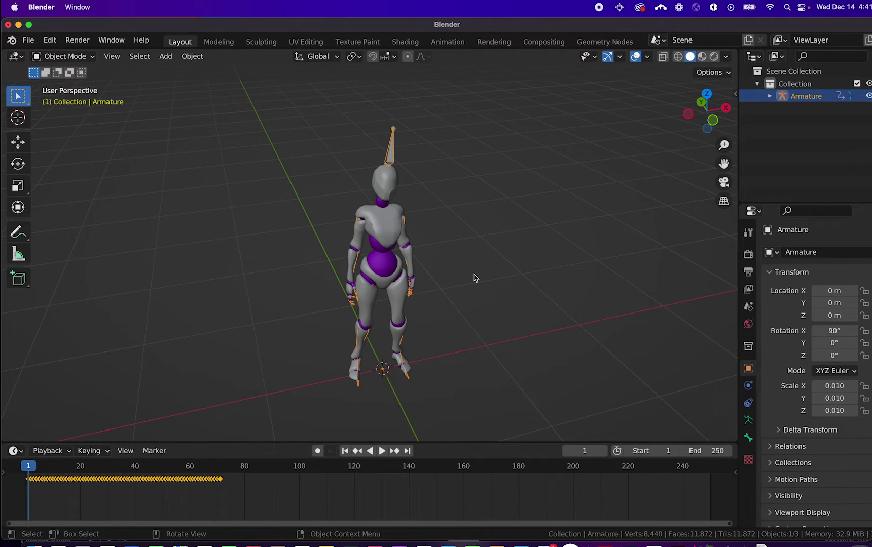
pyautogui.press('space')
pyautogui.press('space')
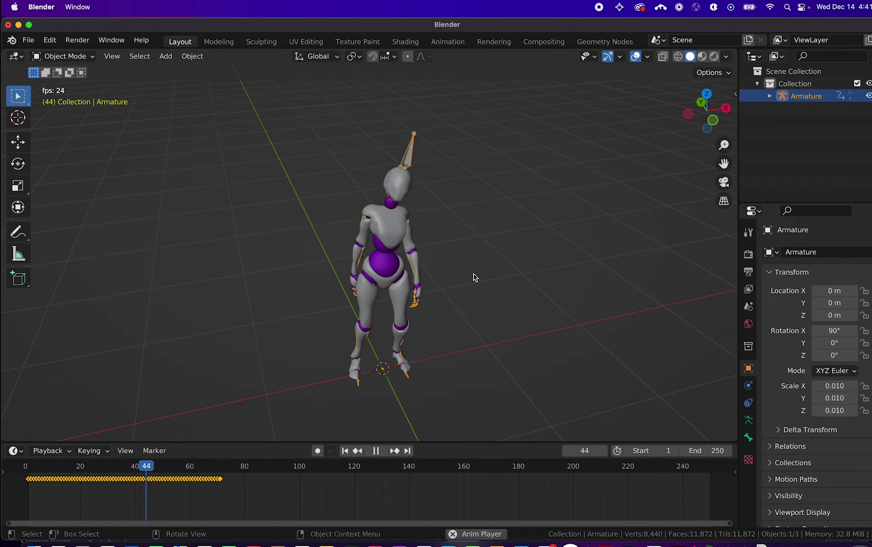
pyautogui.press('space')
pyautogui.hotkey('shift', 'Left')
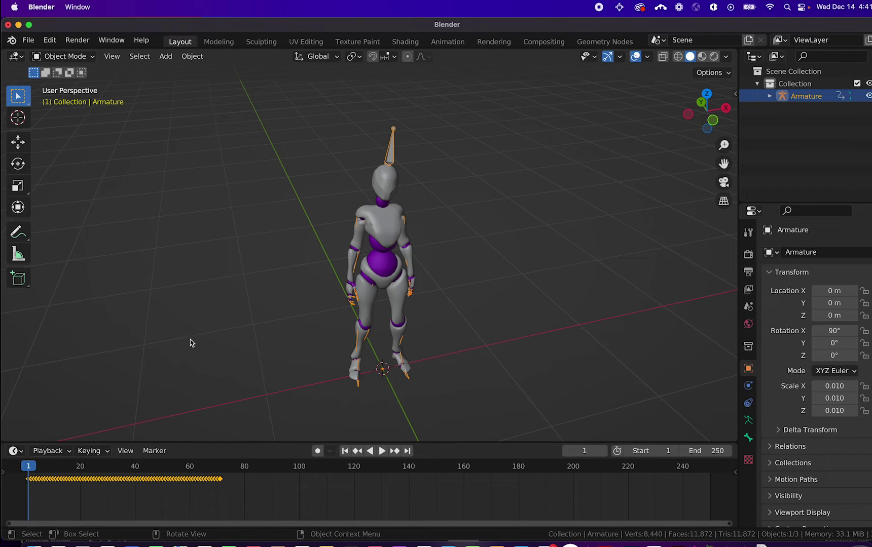
# Step: Turn the Timeline into an enlarged Nonlinear Animation editor and push the mixamo action down into NlaTrack
pyautogui.click(15, 451)
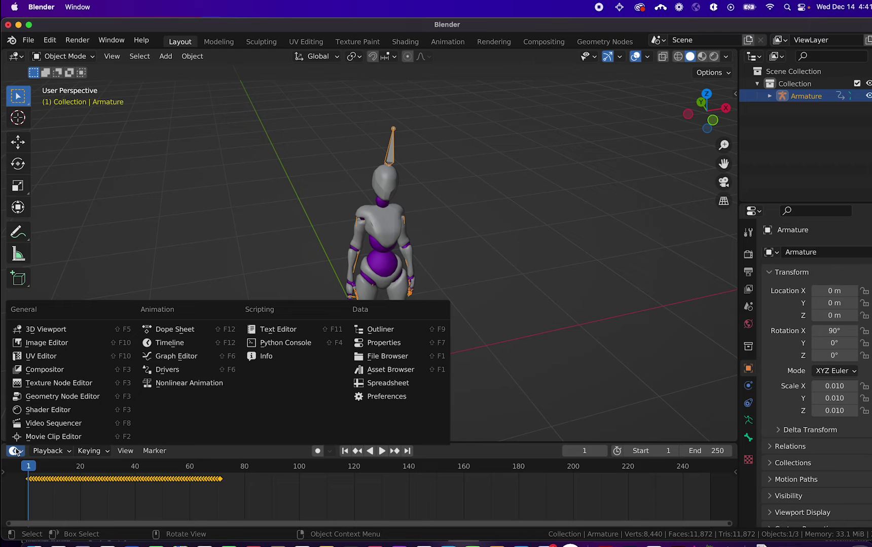
pyautogui.click(198, 388)
pyautogui.moveTo(147, 441); pyautogui.dragTo(146, 417)
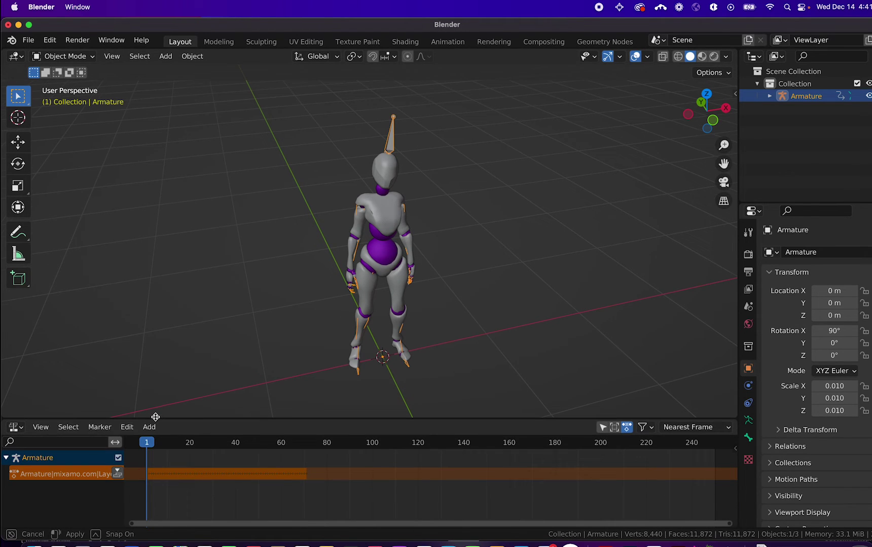
pyautogui.click(119, 474)
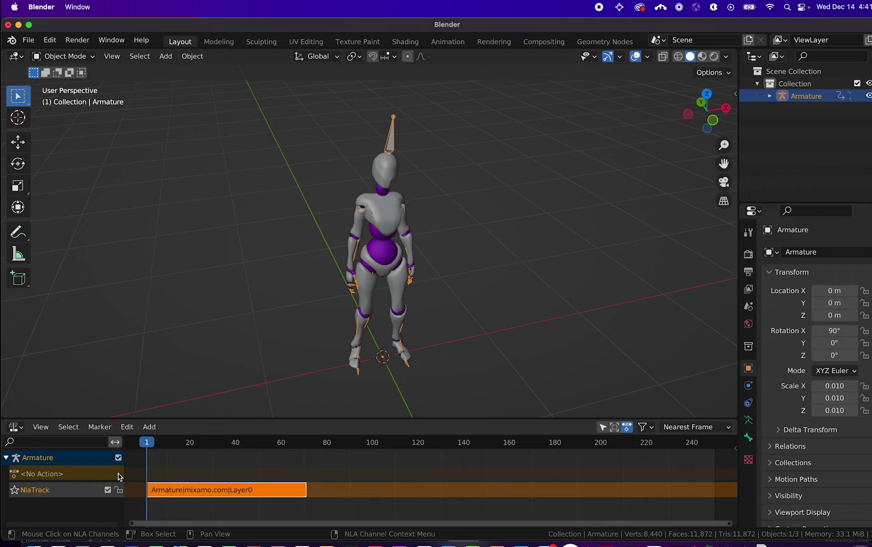
# Step: With nothing selected, import Walking.fbx through File > Import > FBX as Armature.001
pyautogui.click(283, 365)
pyautogui.click(35, 44)
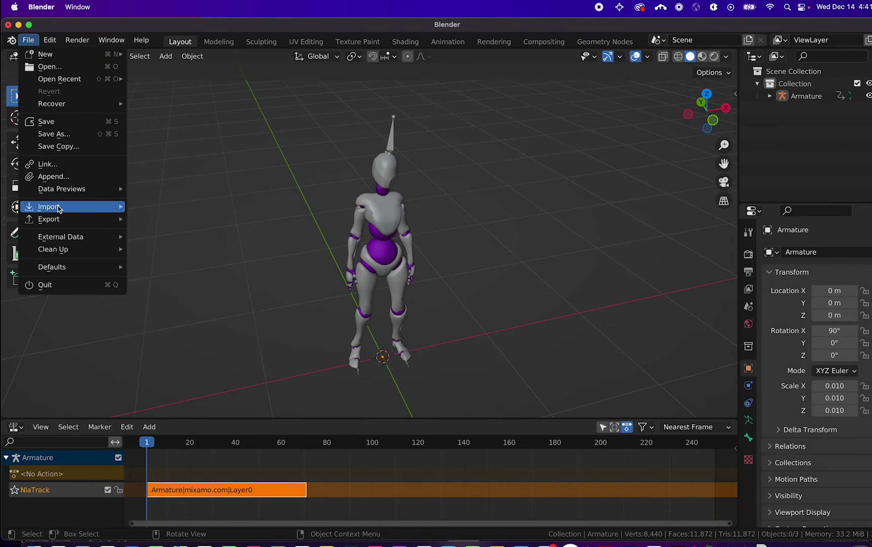
pyautogui.moveTo(58, 206)
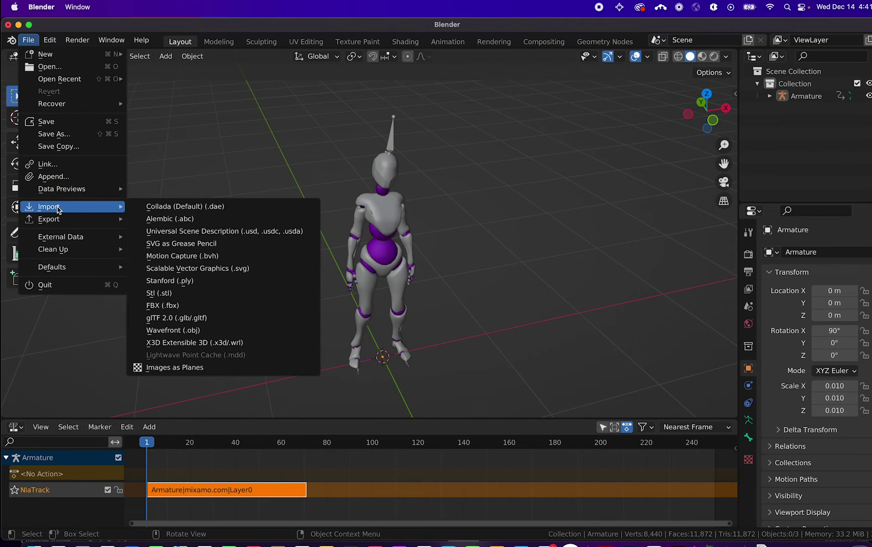
pyautogui.click(178, 306)
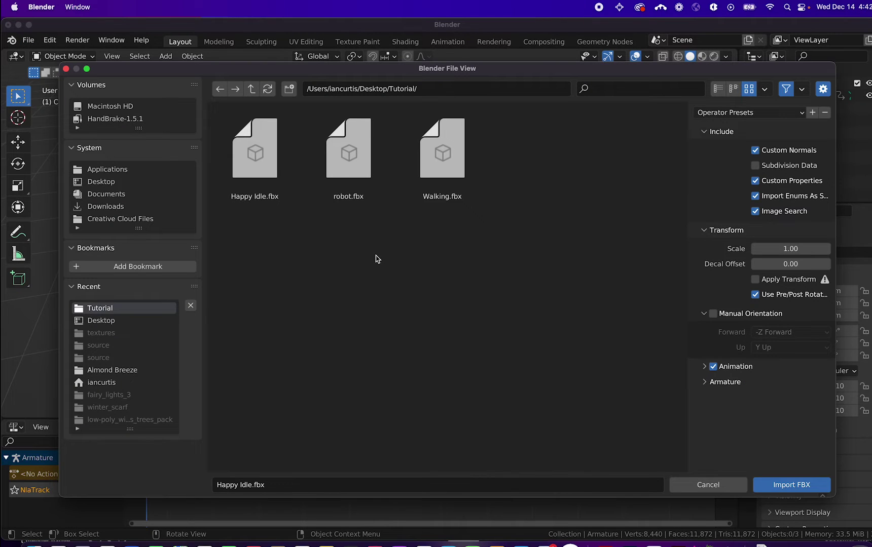
pyautogui.click(453, 155)
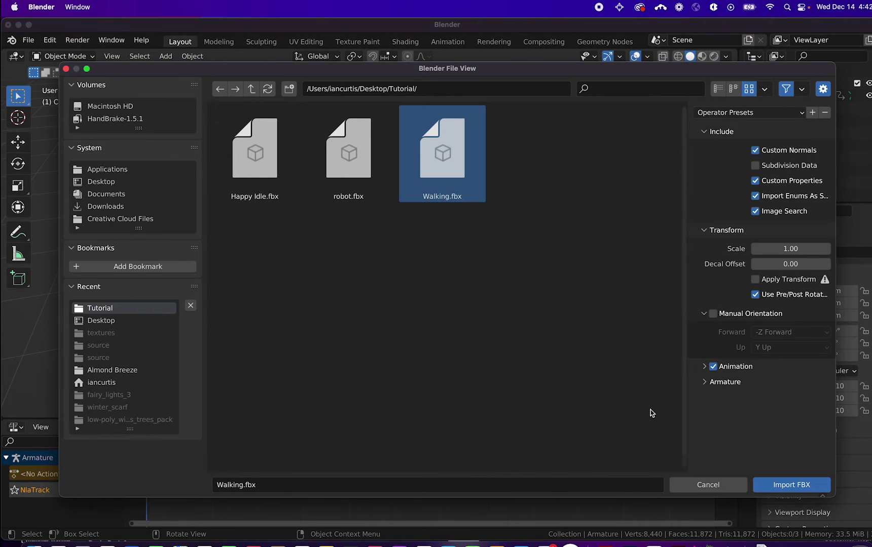
pyautogui.click(795, 485)
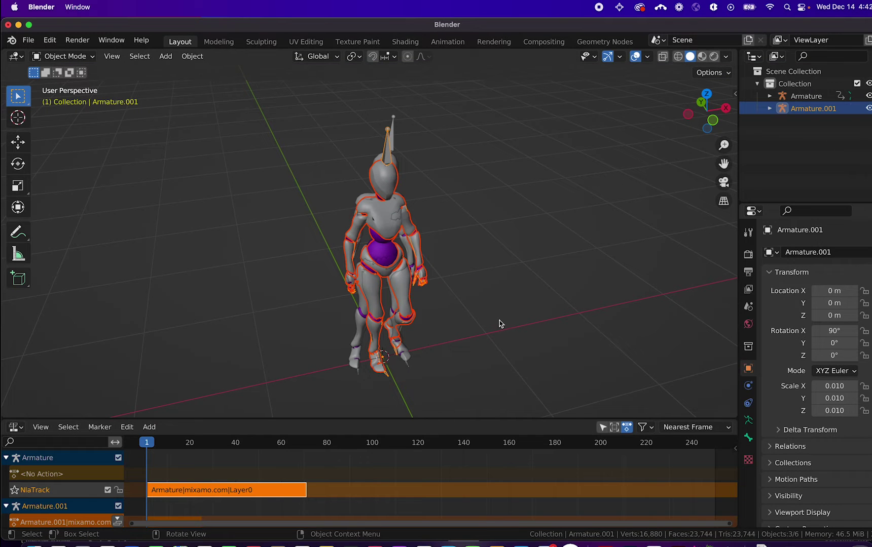
# Step: Play the imported walking animation beside the first robot, then return to frame 1
pyautogui.moveTo(485, 293); pyautogui.dragTo(508, 279, button='middle')
pyautogui.press('space')
pyautogui.press('space')
pyautogui.hotkey('shift', 'Left')
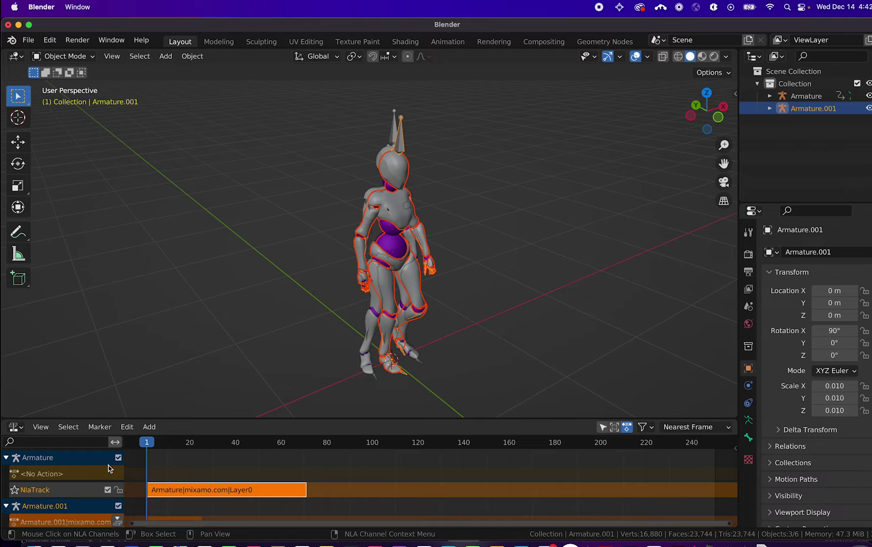
# Step: Add NlaTrack.001 holding the Armature.001|mixamo.com strip, then expand Armature.001 in the Outliner
pyautogui.click(157, 429)
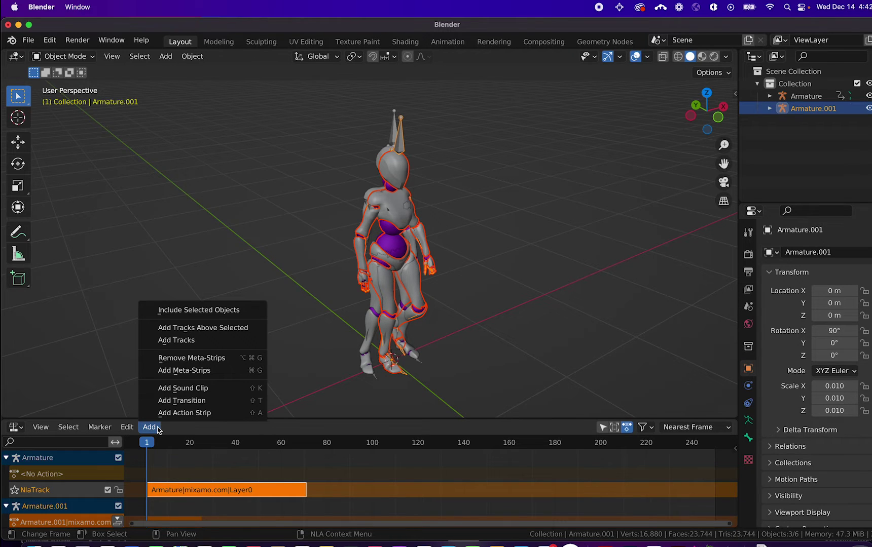
pyautogui.click(176, 341)
pyautogui.scroll(-1, 57, 472)
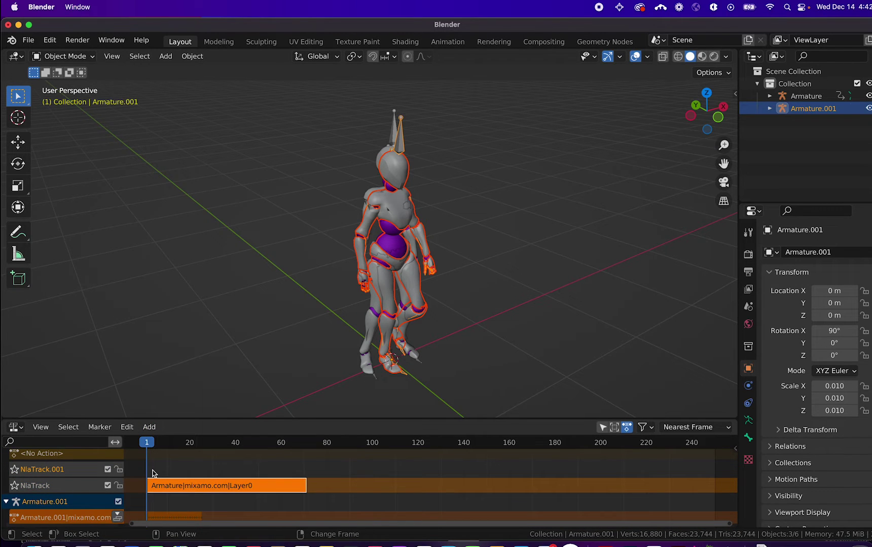
pyautogui.hotkey('shift', 'a')
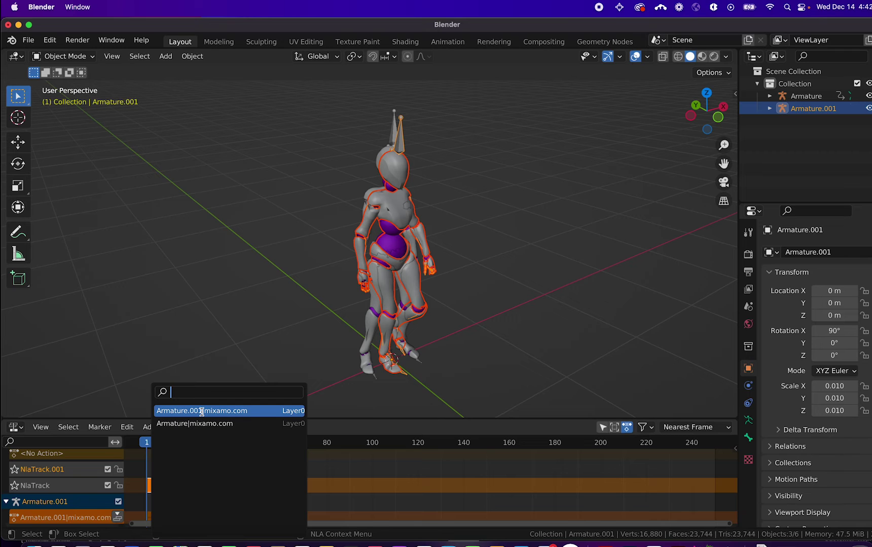
pyautogui.click(201, 412)
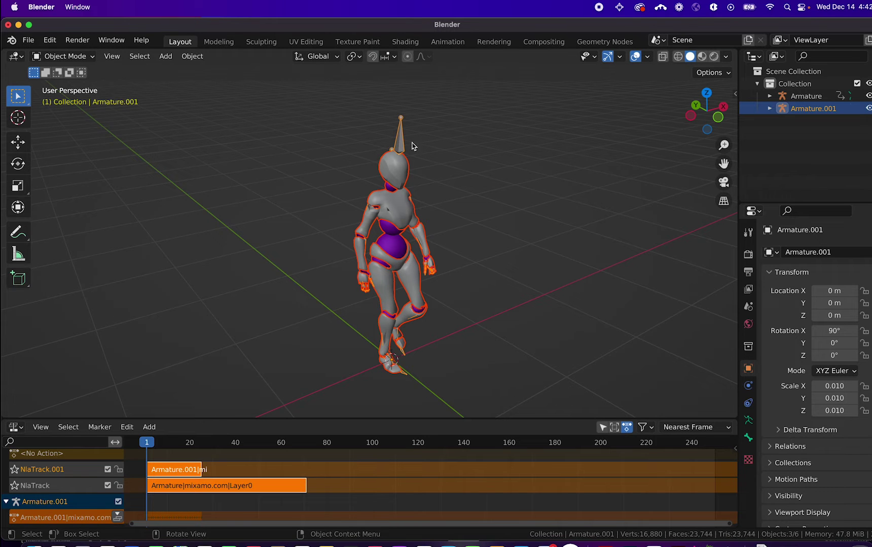
pyautogui.moveTo(412, 147); pyautogui.dragTo(448, 212, button='middle')
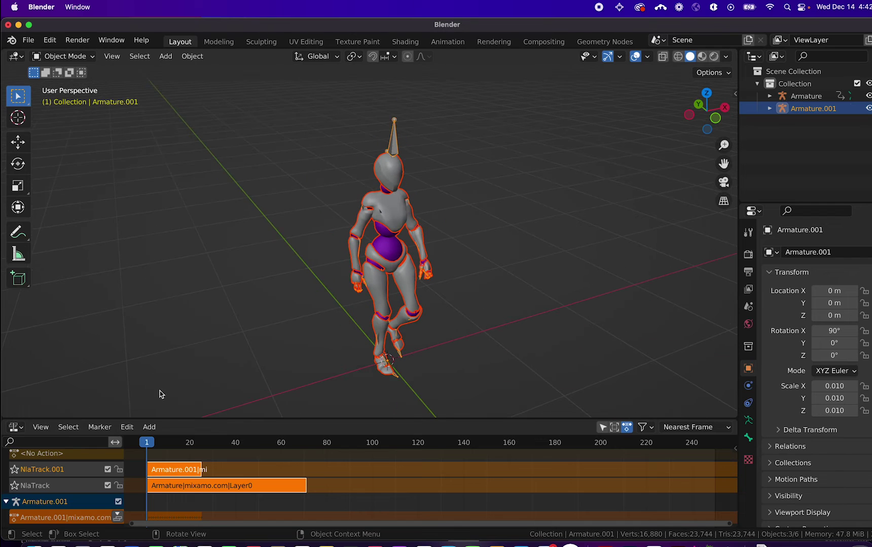
pyautogui.click(770, 110)
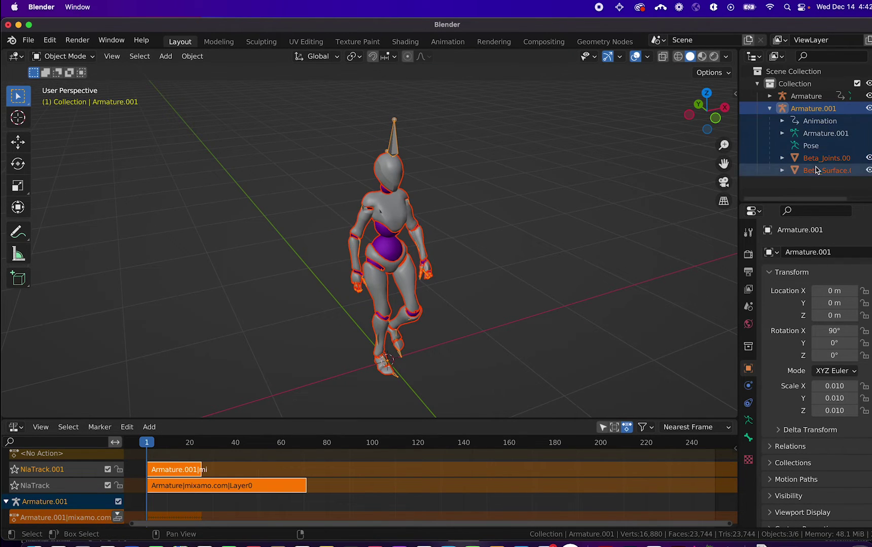
# Step: Delete the leftover Armature.001 and its meshes, then play the animation from a front view
pyautogui.press('x')
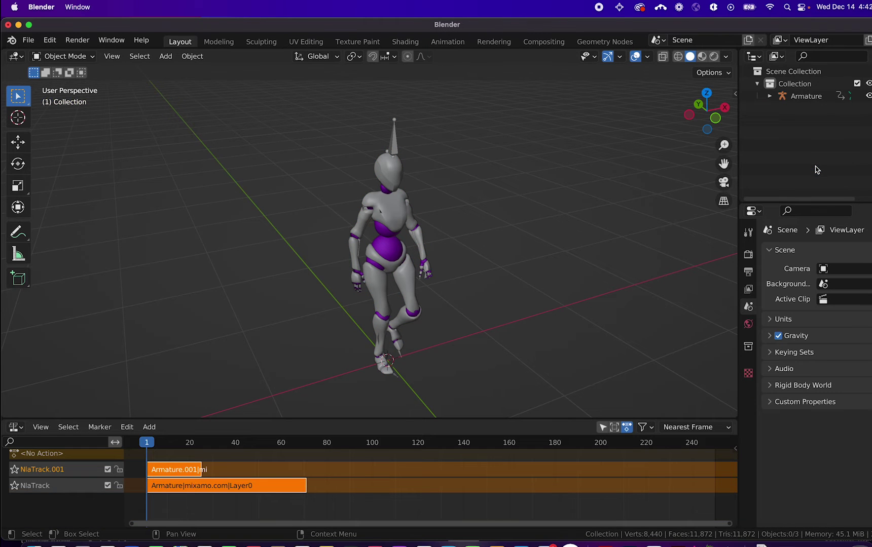
pyautogui.moveTo(488, 130); pyautogui.dragTo(304, 373)
pyautogui.click(578, 261)
pyautogui.press('space')
pyautogui.moveTo(494, 263); pyautogui.dragTo(446, 284, button='middle')
pyautogui.press('Escape')
# Step: Mute NlaTrack.001 and play the remaining clip from frame 1 to compare
pyautogui.click(107, 470)
pyautogui.press('space')
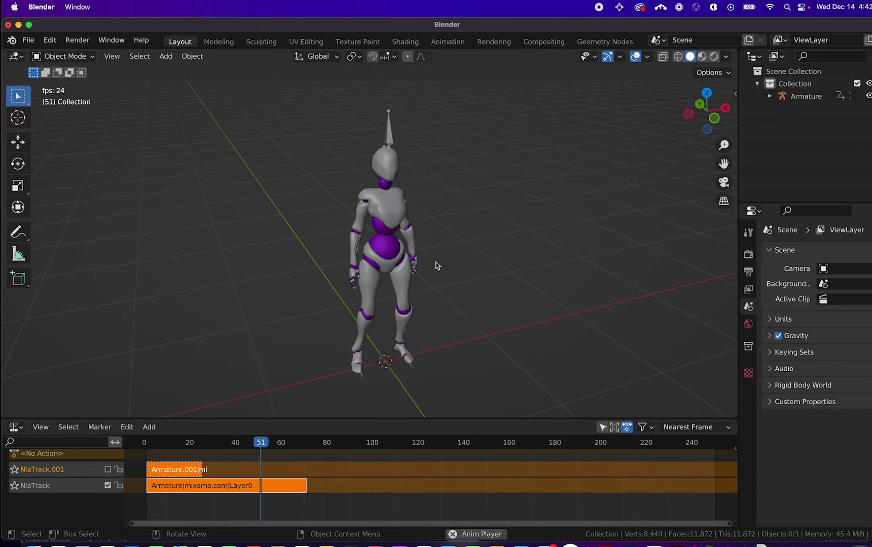
pyautogui.press('space')
pyautogui.hotkey('shift', 'Left')
pyautogui.press('space')
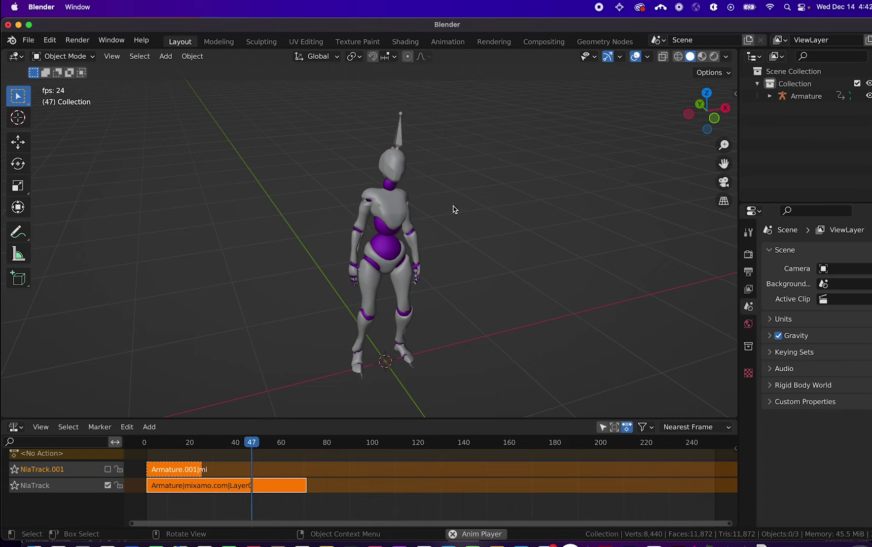
pyautogui.press('space')
pyautogui.hotkey('shift', 'Left')
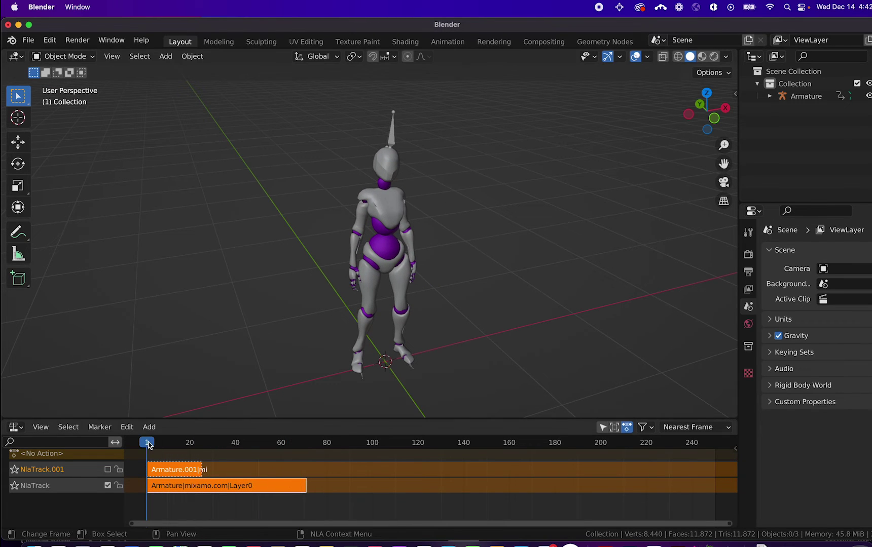
# Step: Re-enable NlaTrack.001, play both tracks together, then select the whole character for export
pyautogui.click(107, 470)
pyautogui.press('space')
pyautogui.press('space')
pyautogui.hotkey('shift', 'Left')
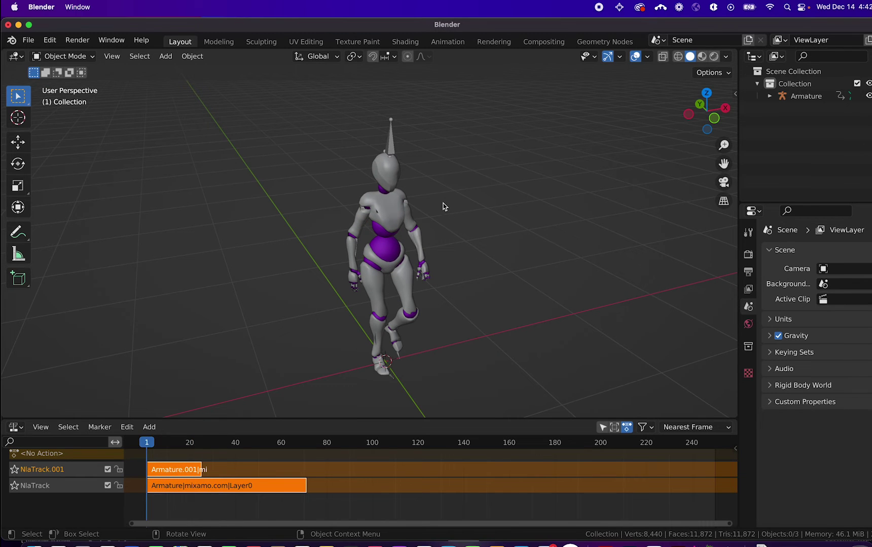
pyautogui.moveTo(499, 100); pyautogui.dragTo(290, 397)
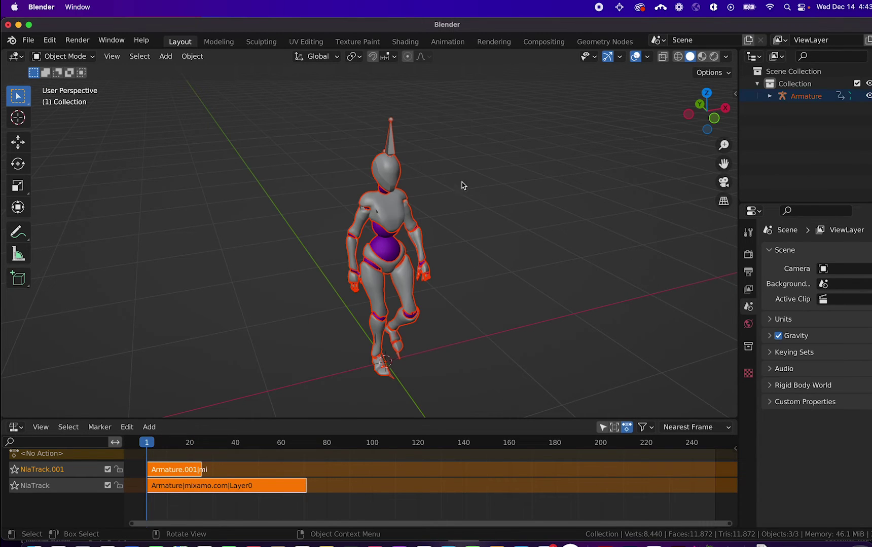
pyautogui.click(29, 41)
pyautogui.moveTo(48, 221)
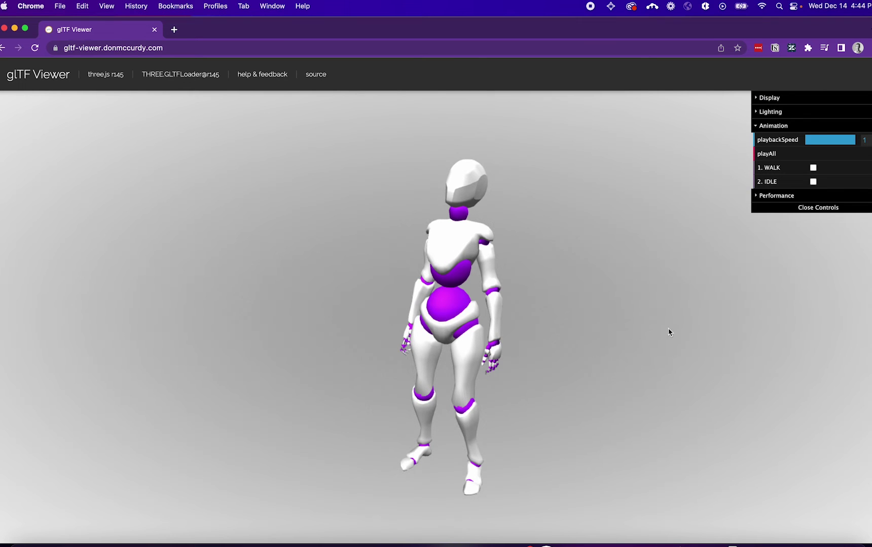
# Step: Play the robot's WALK clip in the Animation panel, then switch to the IDLE clip
pyautogui.click(814, 168)
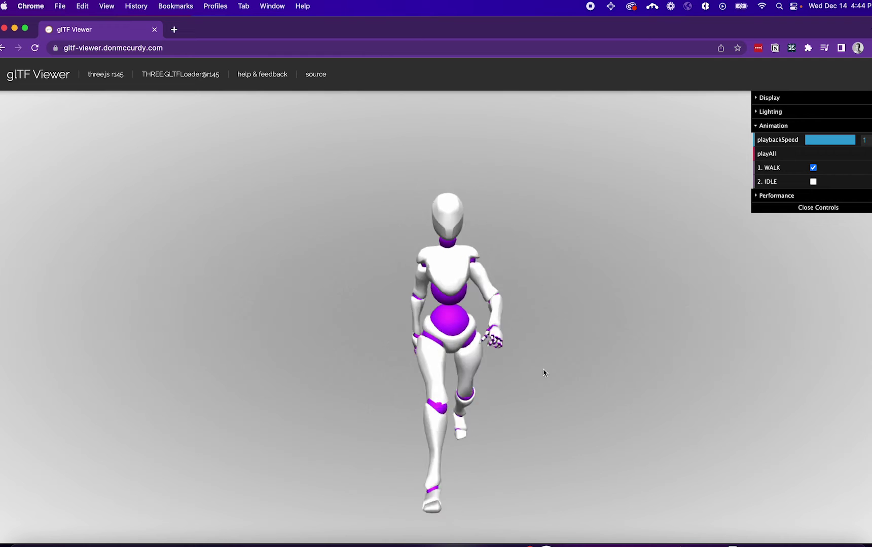
pyautogui.click(813, 168)
pyautogui.click(813, 182)
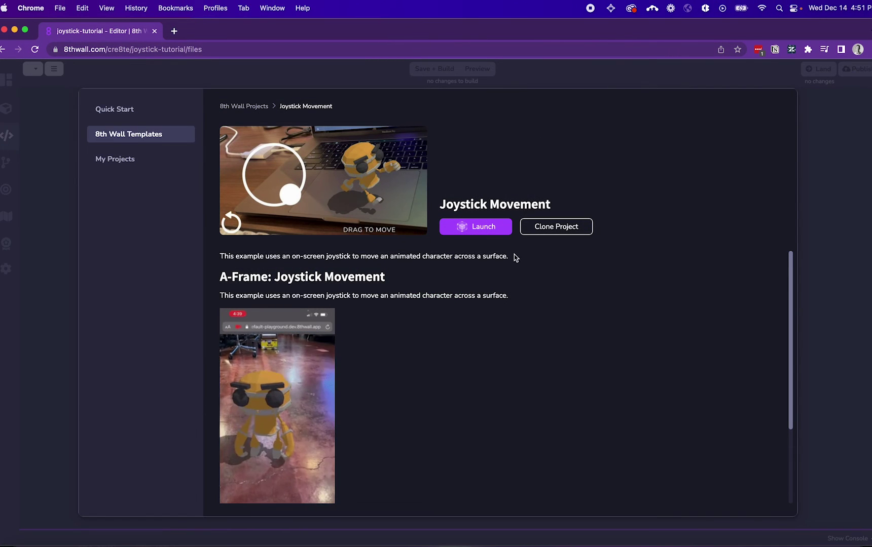
# Step: Clone the Joystick Movement template and inspect its robot.glb model
pyautogui.click(556, 228)
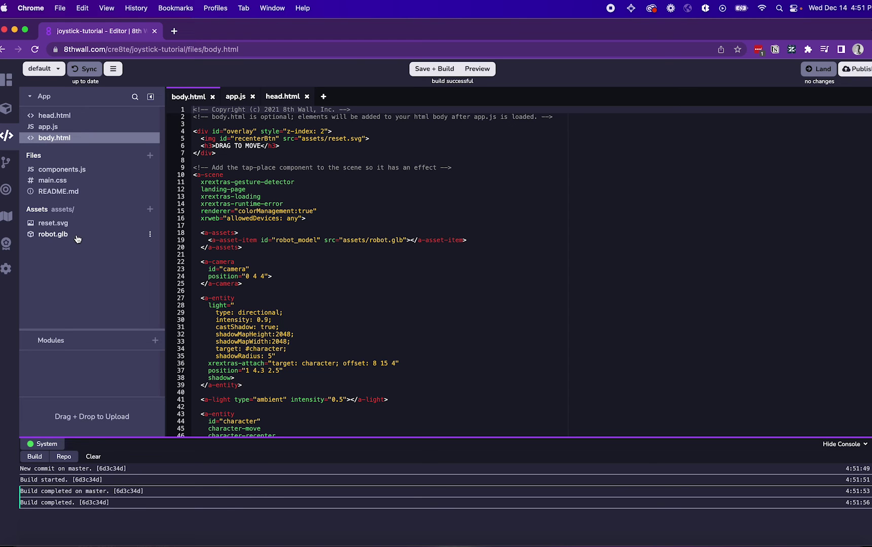
pyautogui.click(77, 237)
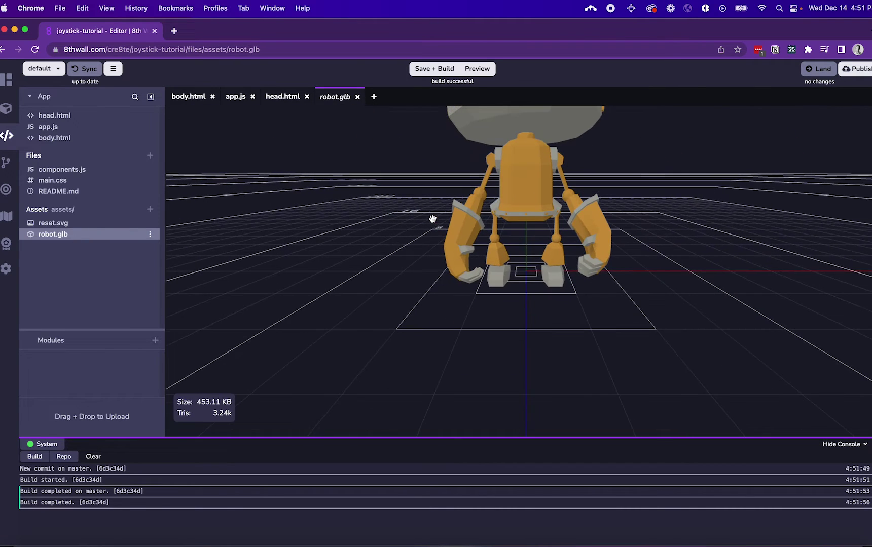
pyautogui.moveTo(485, 290); pyautogui.dragTo(449, 304)
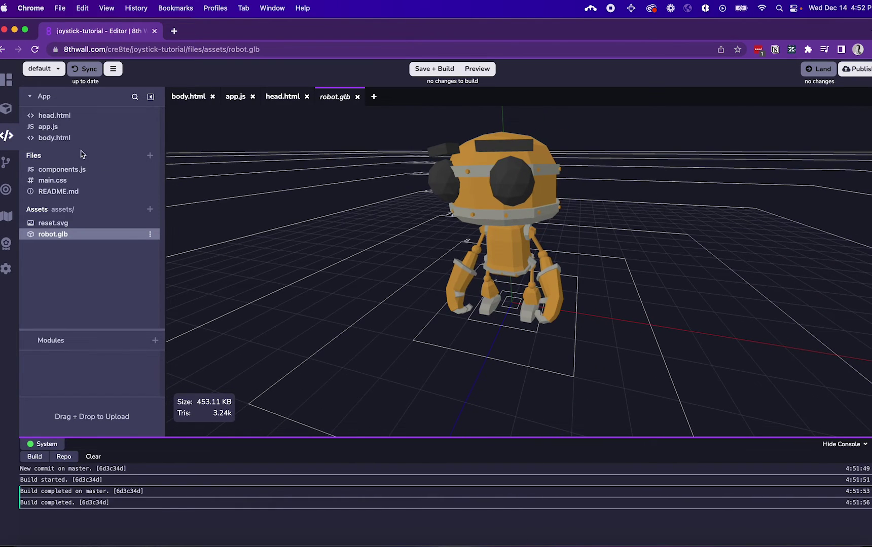
# Step: Drop the exported robot.glb from Finder onto Assets, replacing the template robot
pyautogui.click(55, 138)
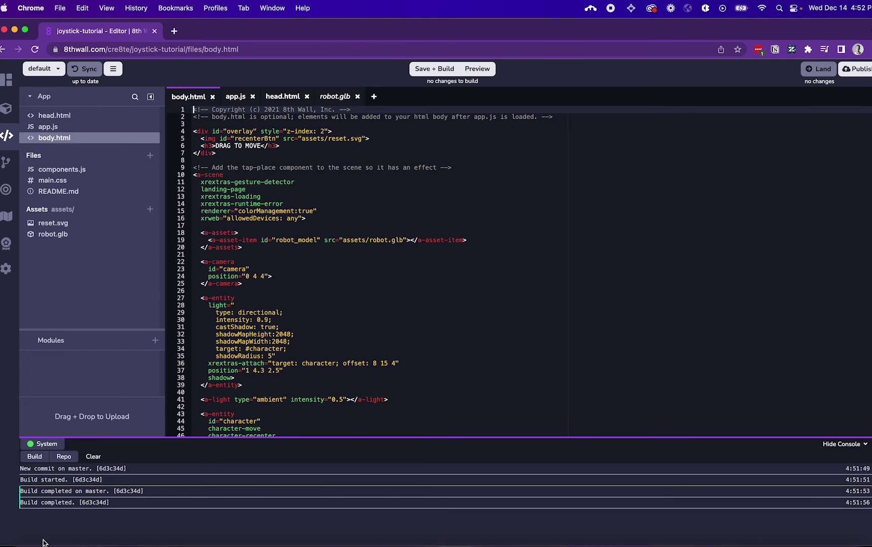
pyautogui.click(22, 543)
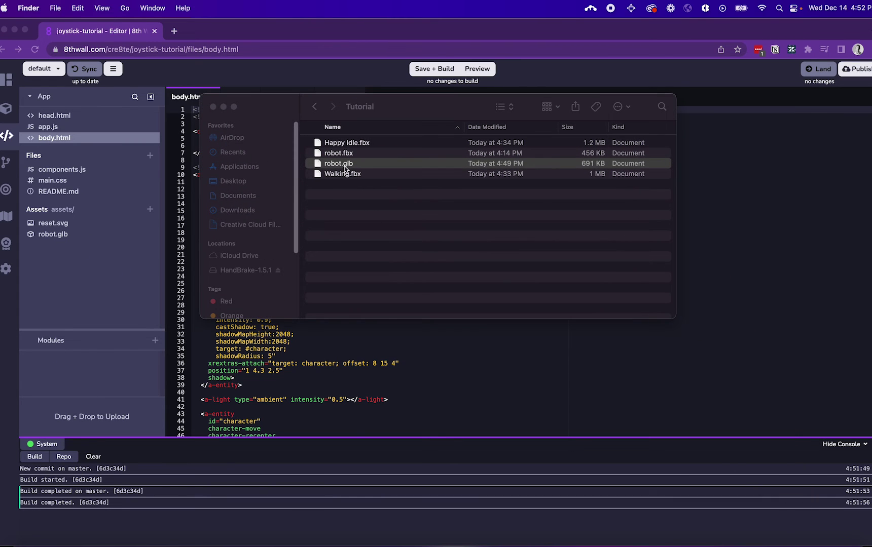
pyautogui.moveTo(344, 170); pyautogui.dragTo(64, 223)
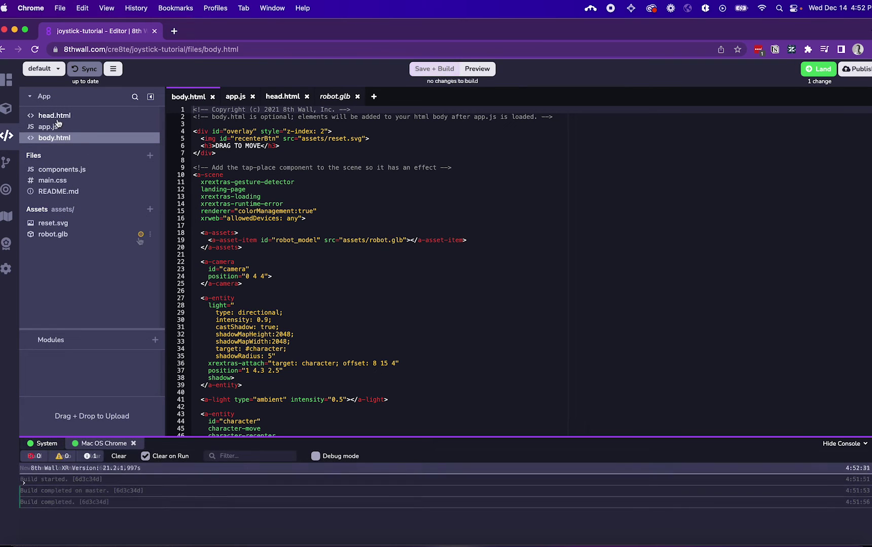
# Step: In components.js swap 'Running'/'Idle' for 'WALK'/'IDLE', set camera to 0 6 6, and preview
pyautogui.click(62, 171)
pyautogui.scroll(-15, 362, 212)
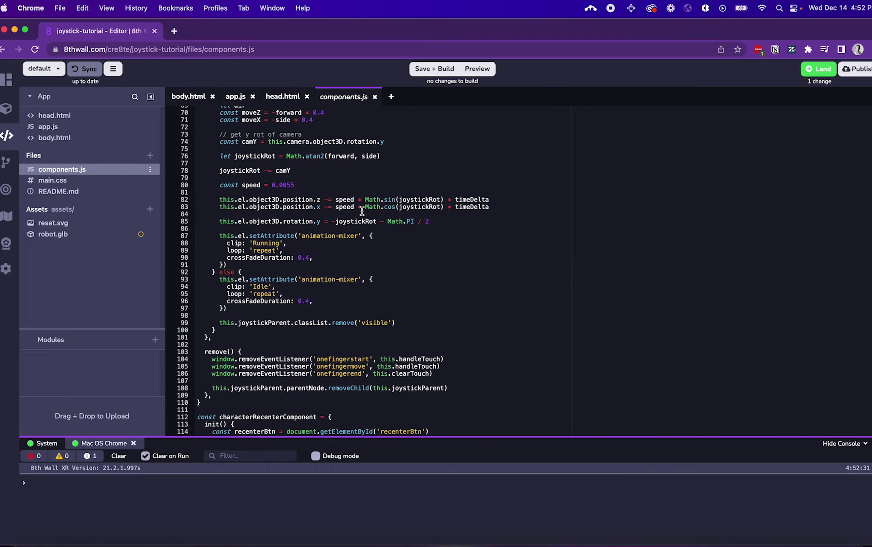
pyautogui.doubleClick(270, 244)
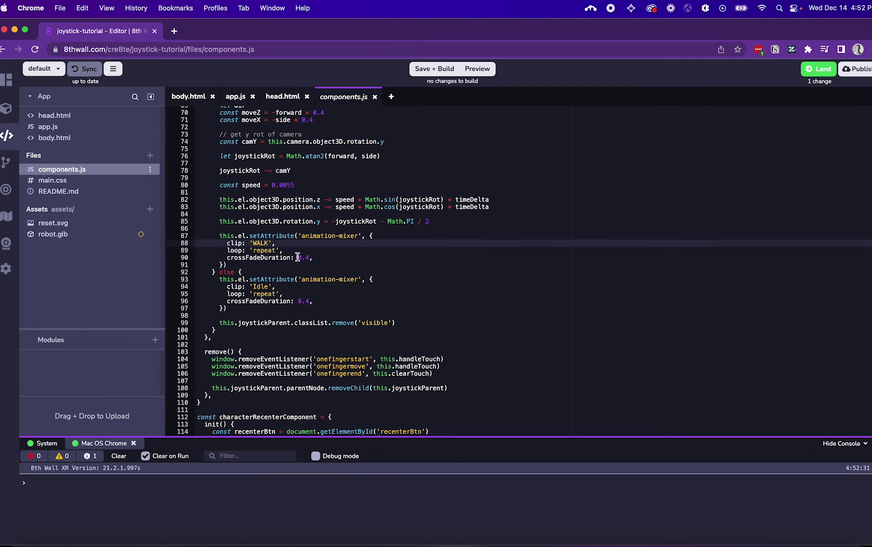
pyautogui.doubleClick(267, 288)
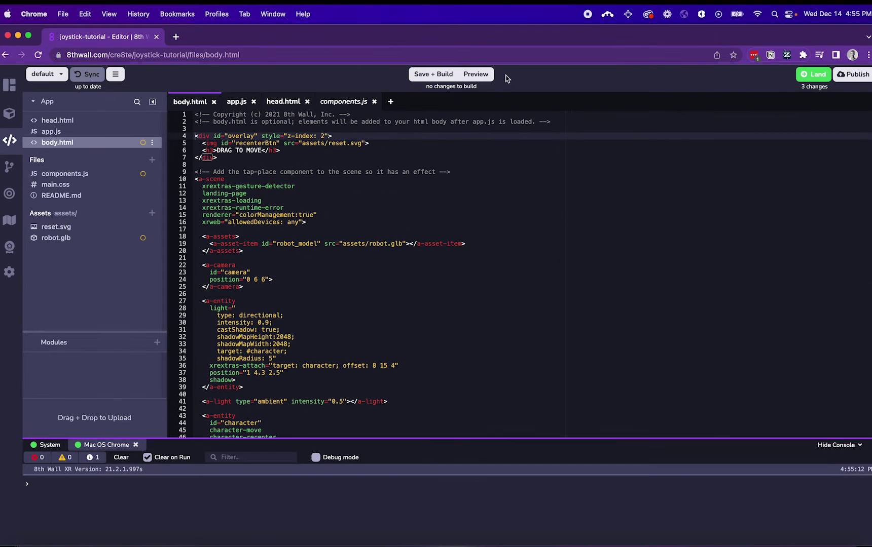
pyautogui.click(259, 223)
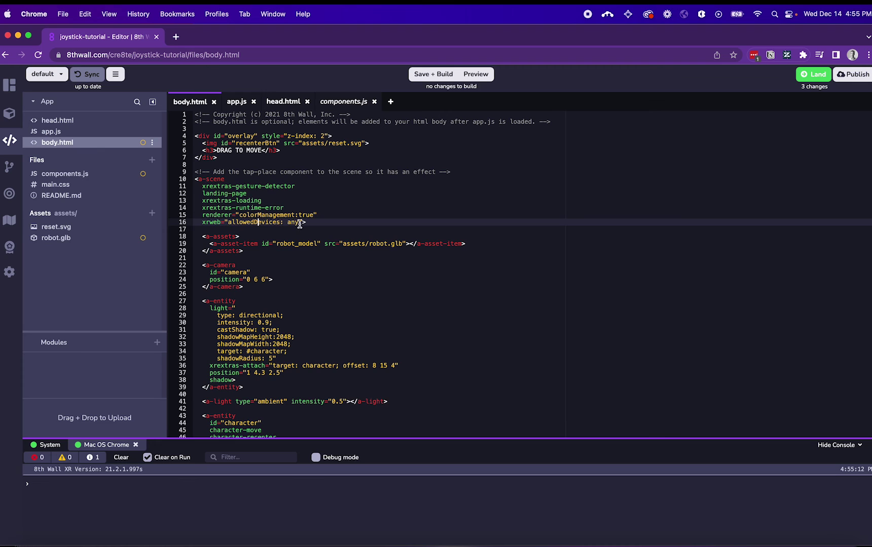
pyautogui.click(489, 74)
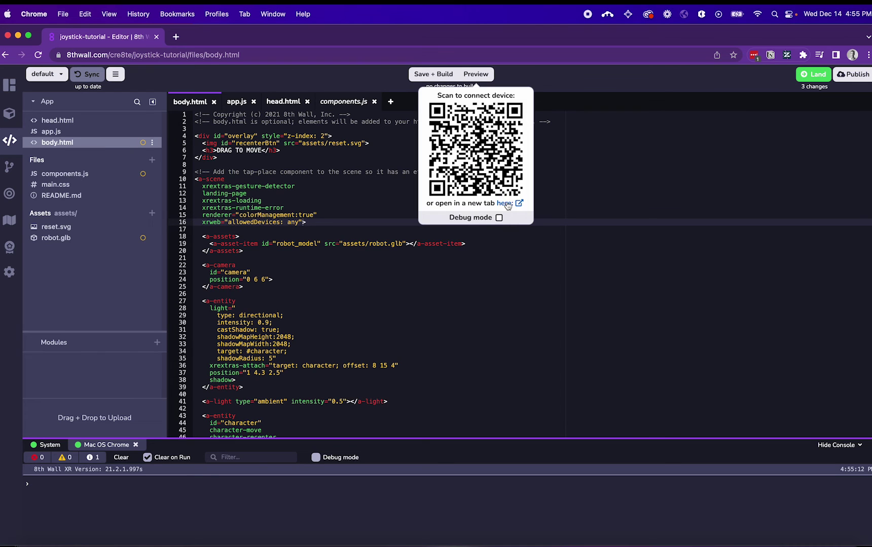
# Step: Open the preview in a new tab and walk the robot with the joystick
pyautogui.click(505, 203)
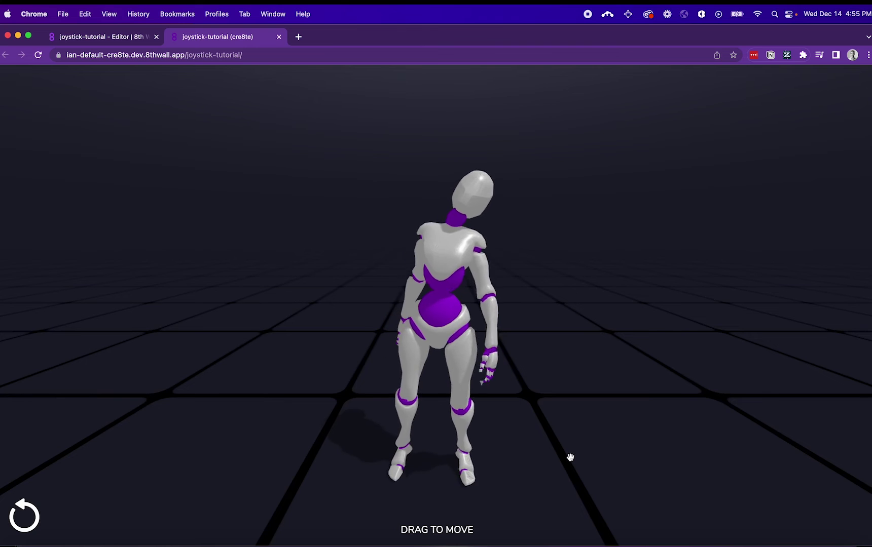
pyautogui.moveTo(570, 457); pyautogui.dragTo(614, 481)
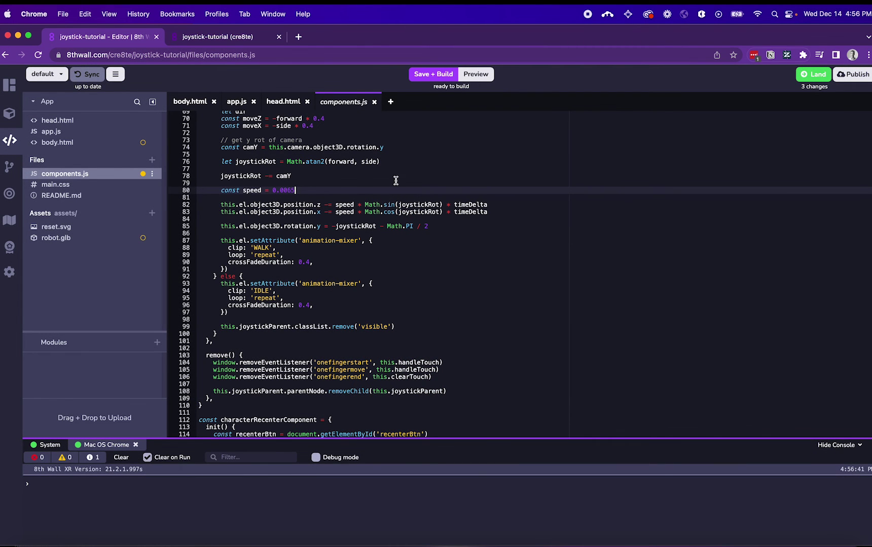
# Step: Switch to the running preview tab to test the robot again
pyautogui.click(221, 38)
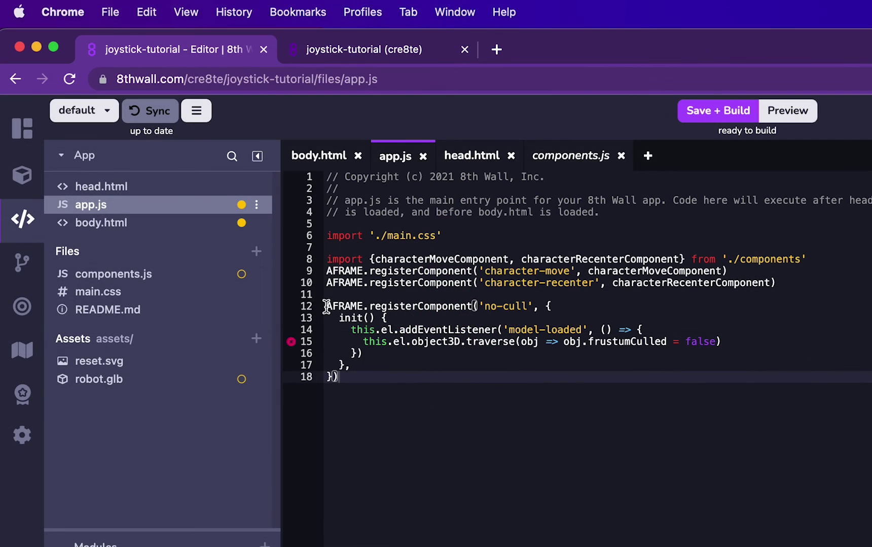
# Step: Select the no-cull component code in app.js, then go to body.html
pyautogui.moveTo(326, 307); pyautogui.dragTo(395, 378)
pyautogui.click(394, 379)
pyautogui.click(118, 225)
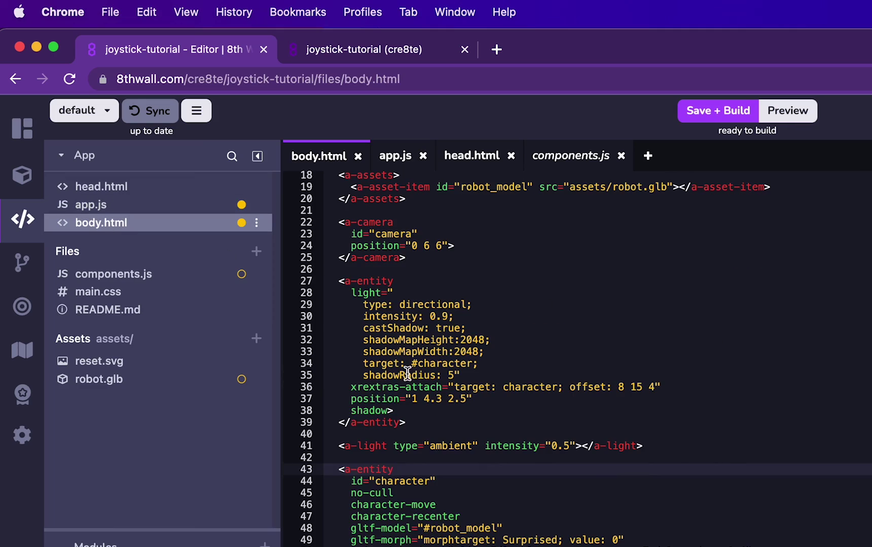